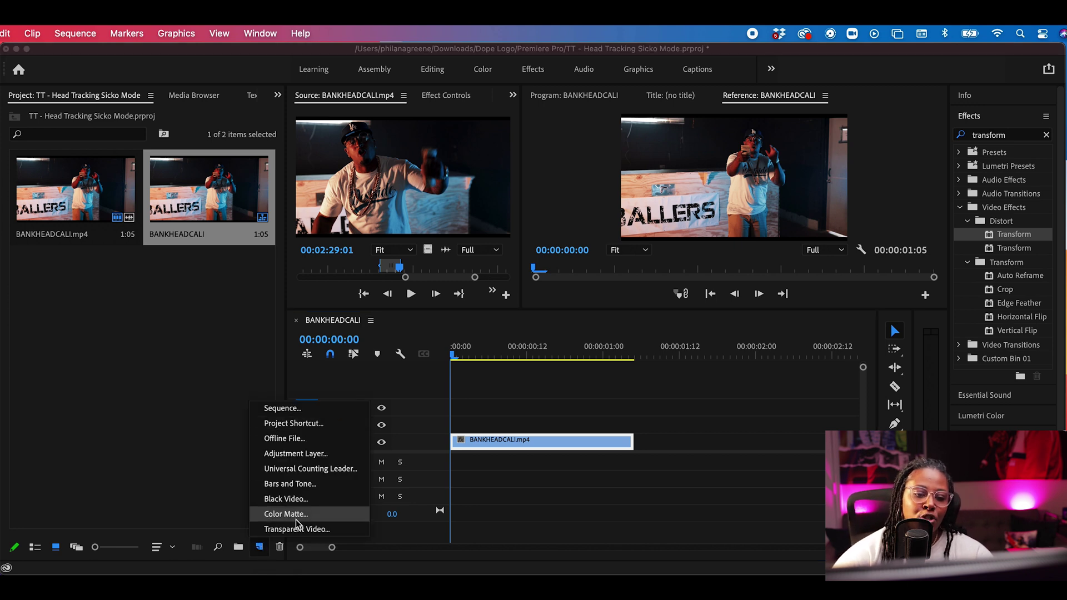
Create a 3840 × 2160 color matte at 23.976 fps in red FF0000, keeping the name Color Matte.
left_click(296, 516)
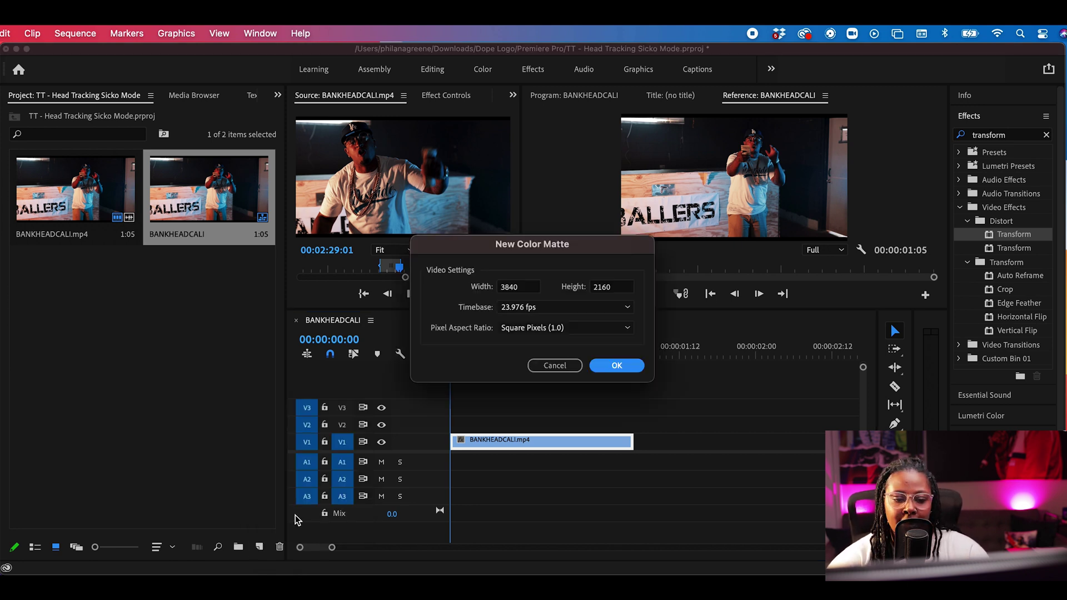
left_click(616, 365)
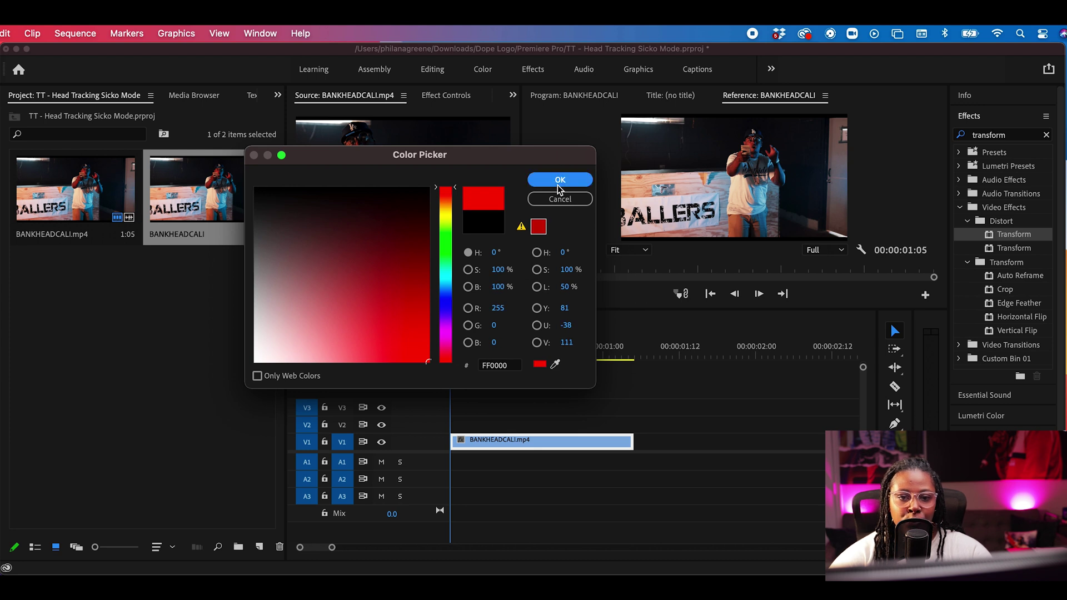
left_click(558, 185)
left_click(552, 341)
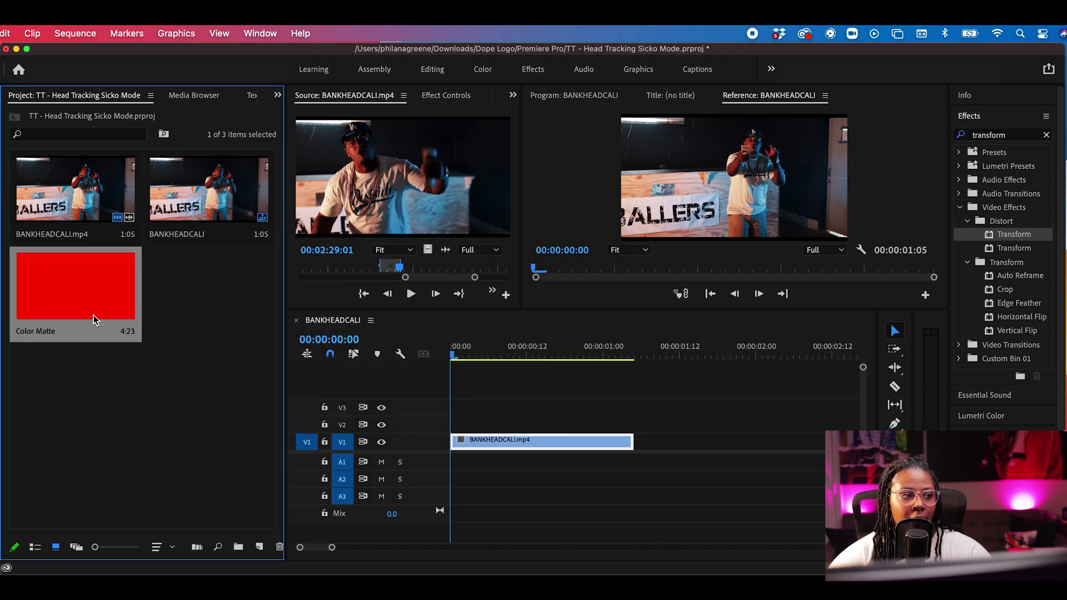
Place the red color matte on track V3 above the video clip and cut off the excess past the clip's end.
left_click_drag(86, 301, 606, 401)
key("c")
left_click(635, 407)
key("v")
left_click(660, 408)
key("Delete")
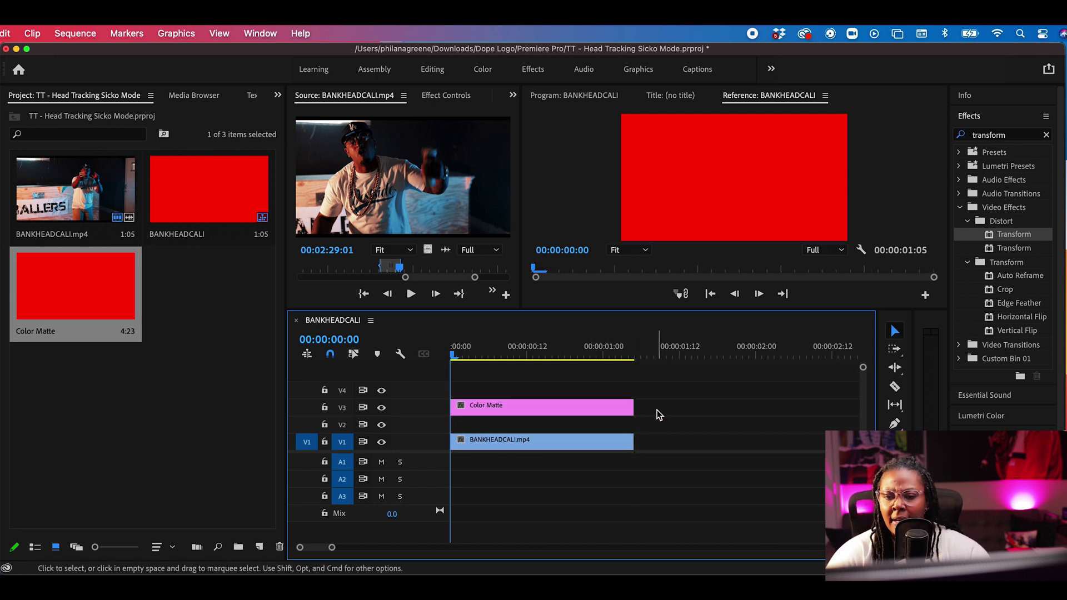
Ripple trim the ends of the color matte and video clip to a duration of 00:00:01:04, then return to the sequence start.
left_click(629, 356)
key("w")
left_click_drag(626, 349, 448, 355)
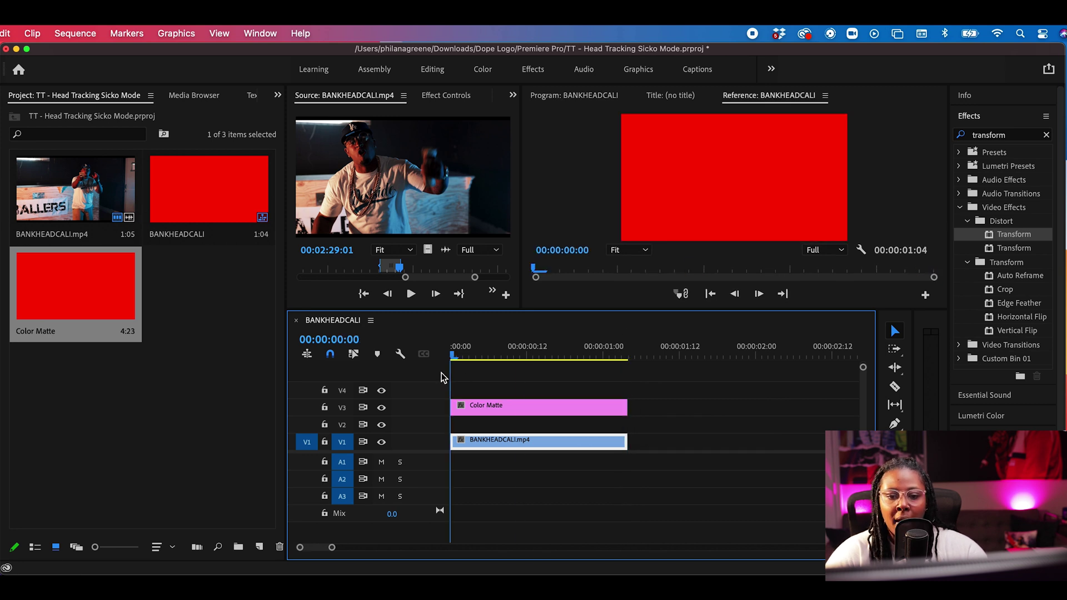
Add an ellipse opacity mask to the color matte clip on V3.
left_click(516, 407)
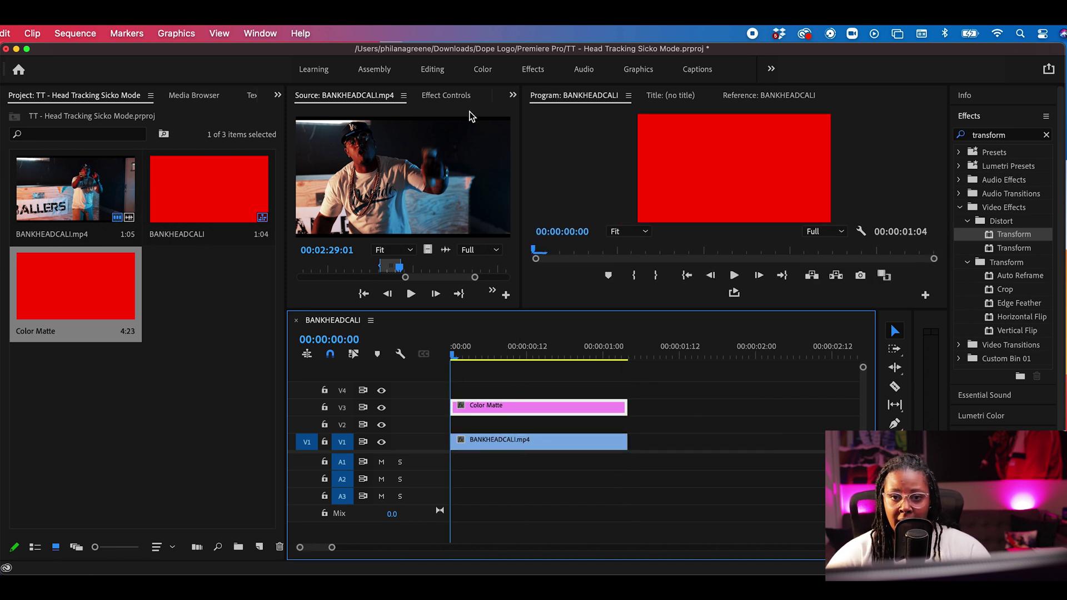
left_click(446, 96)
scroll(320, 266, "down", 1)
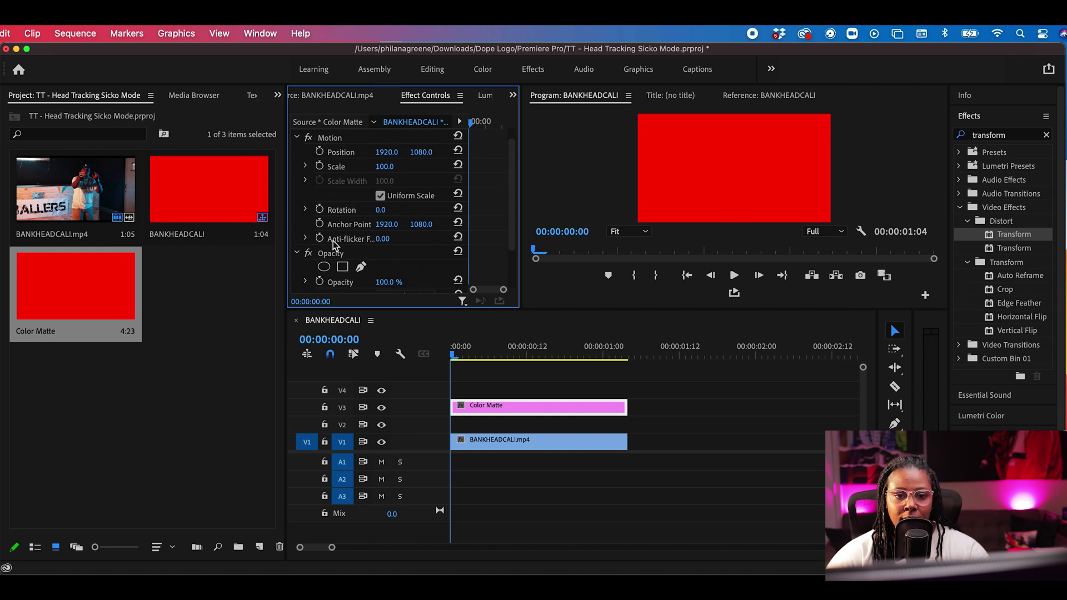
scroll(325, 250, "down", 1)
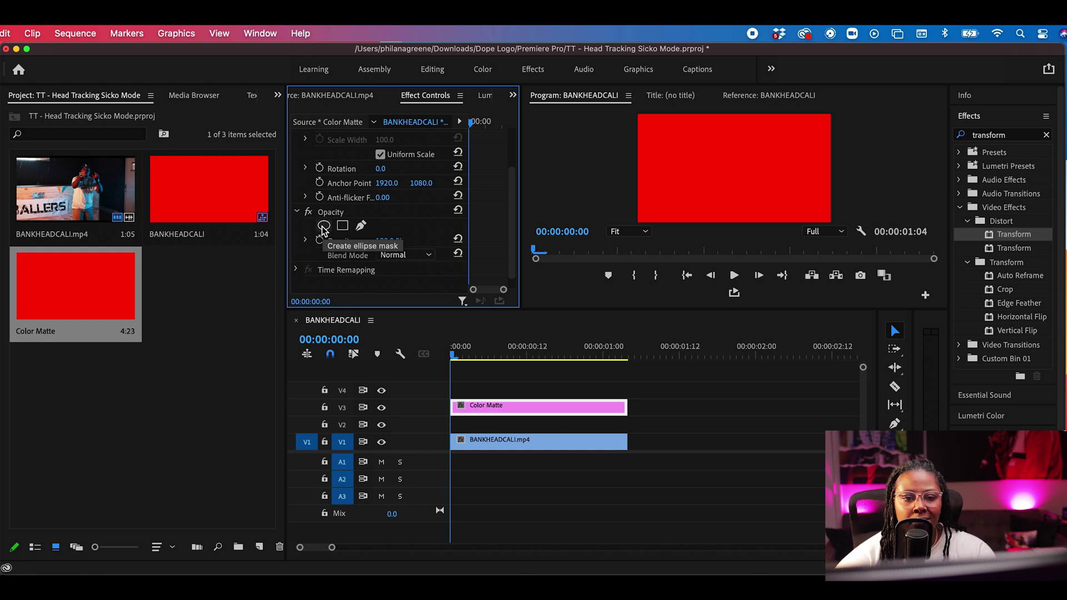
left_click(323, 226)
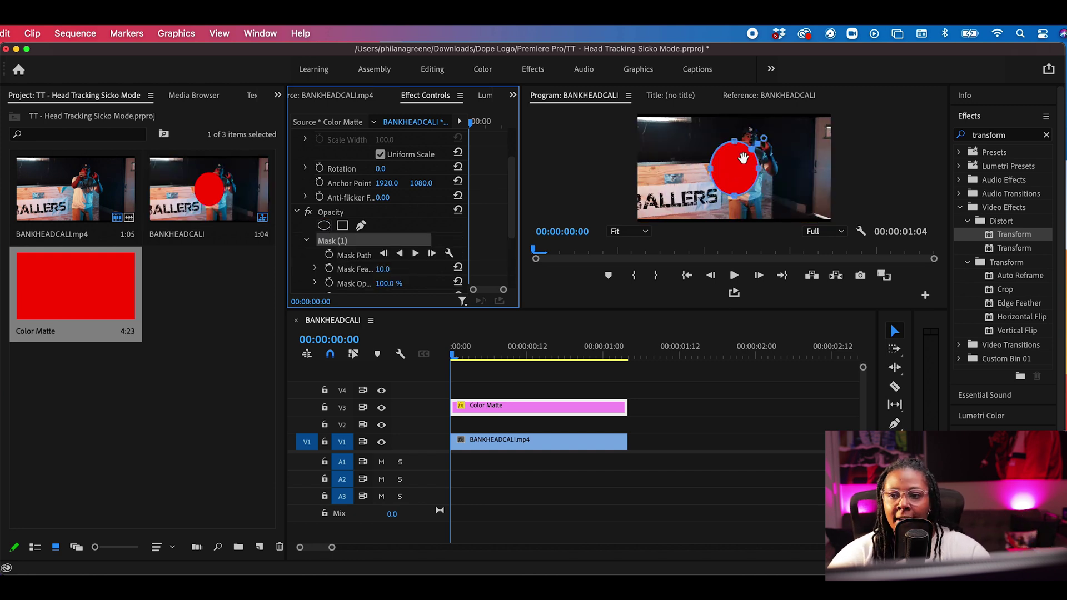
Set the BANKHEADCALI.mp4 clip's motion scale to 200 and its position to 1218, 1884 to center the performer.
left_click(482, 442)
left_click(387, 180)
type("200")
key("Return")
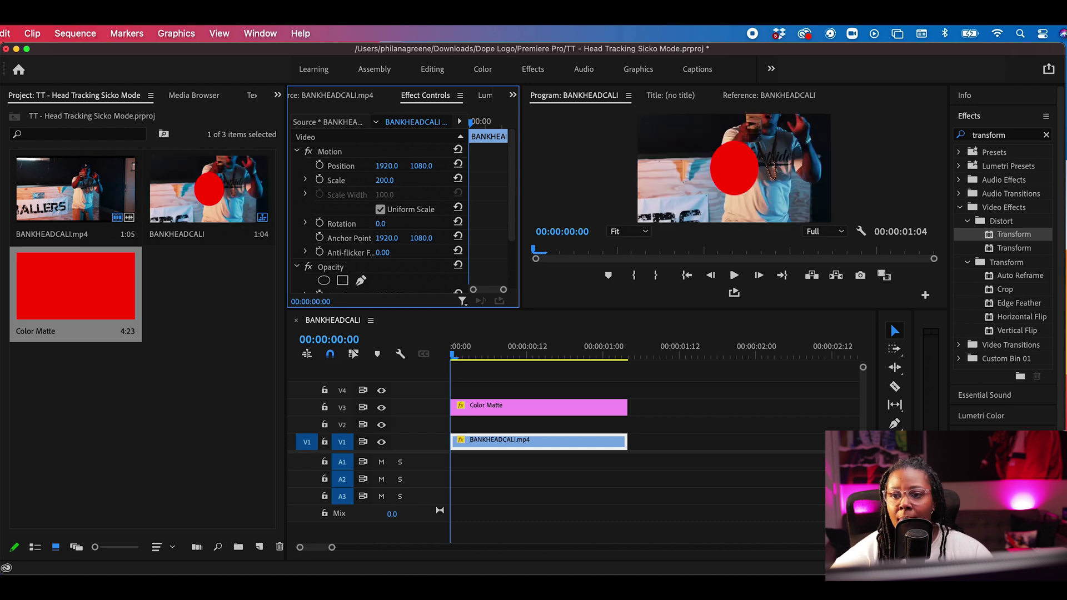
left_click_drag(421, 166, 484, 166)
left_click_drag(386, 166, 443, 166)
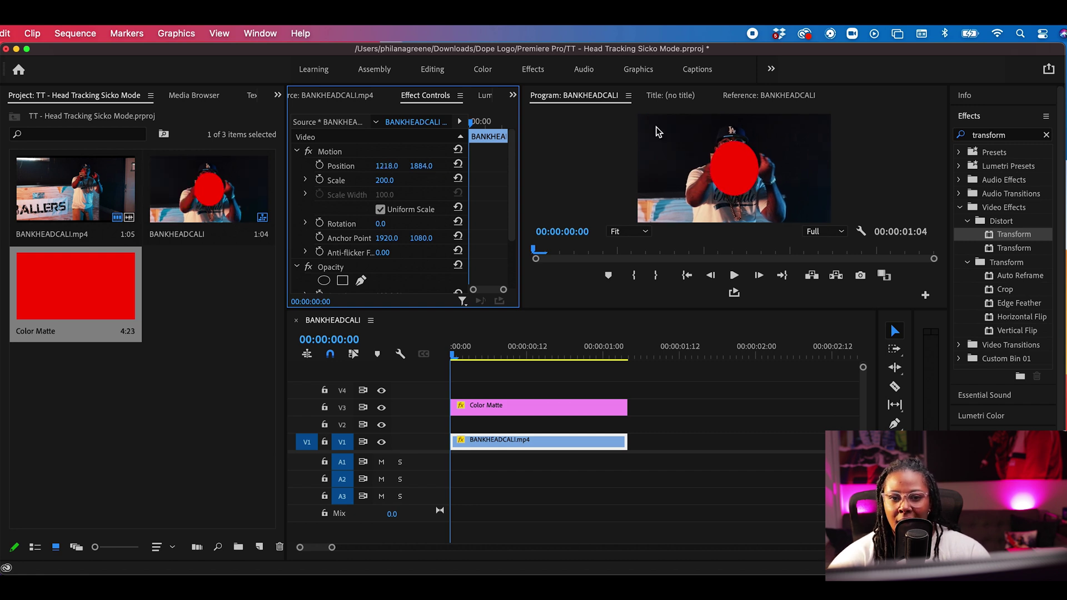
Set the opacity of the color matte's ellipse mask to 50%.
left_click(617, 407)
left_click(541, 372)
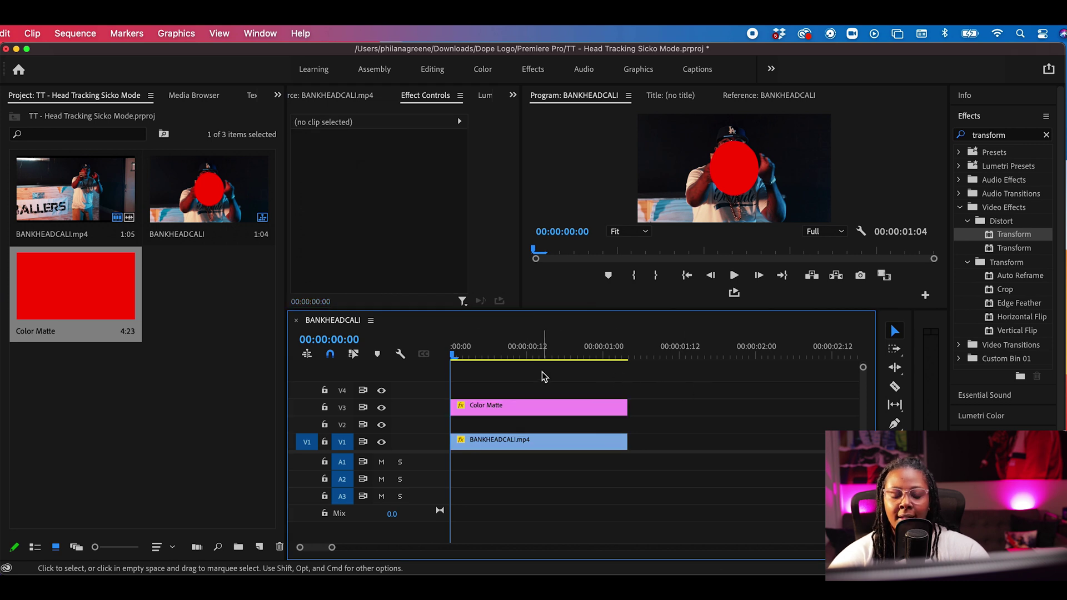
left_click(515, 408)
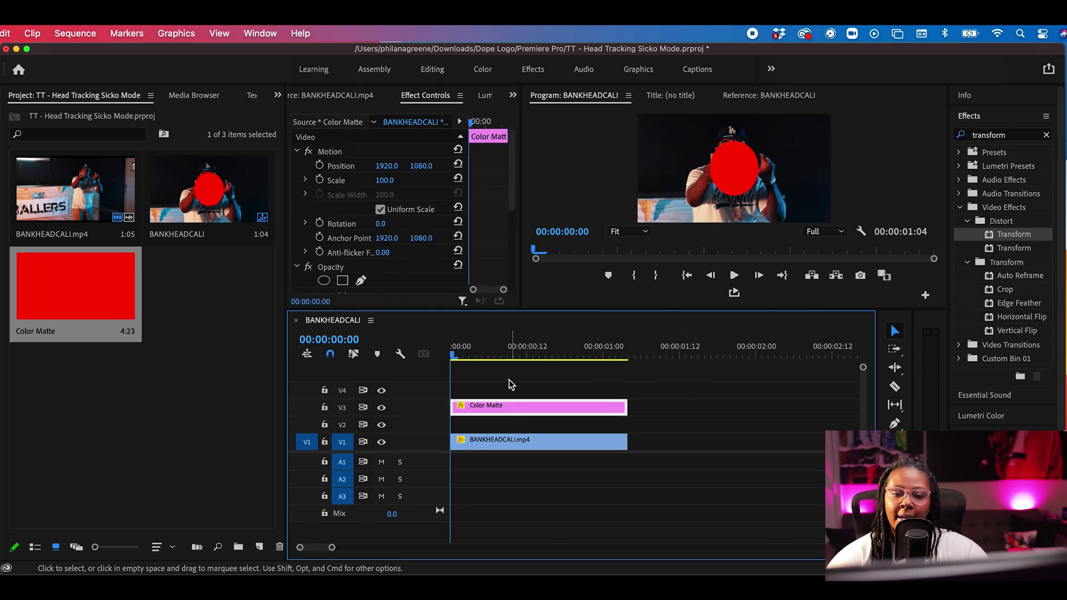
left_click(324, 279)
scroll(328, 267, "down", 3)
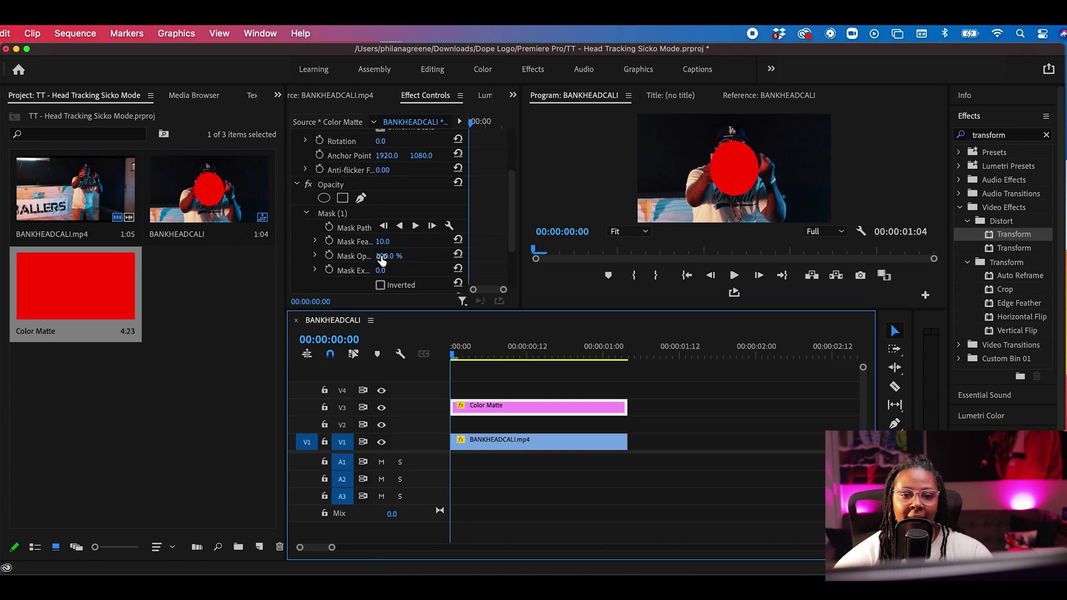
left_click(392, 255)
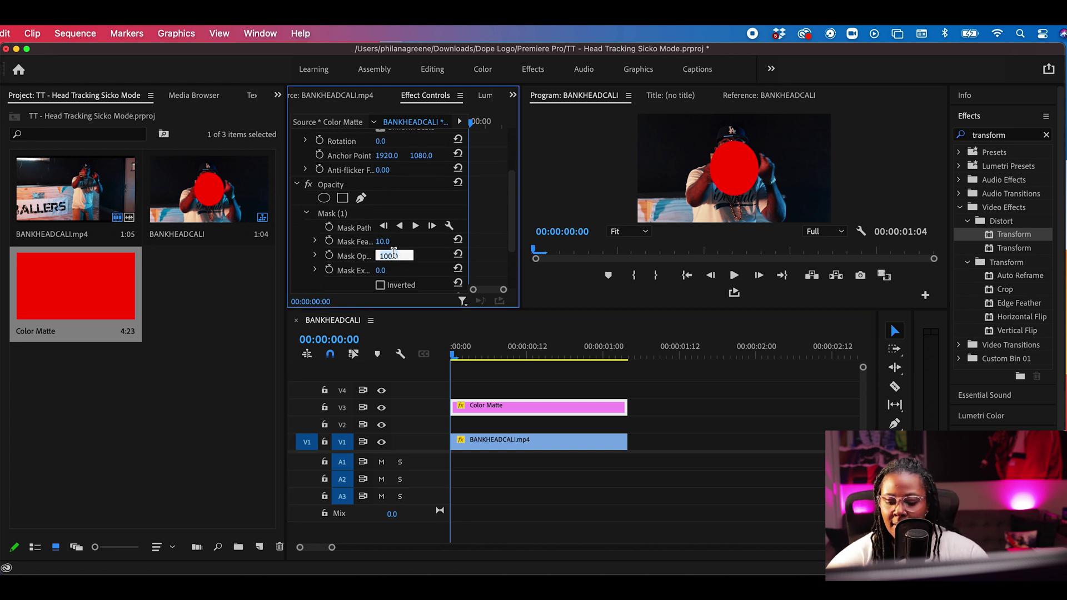
type("50")
key("Return")
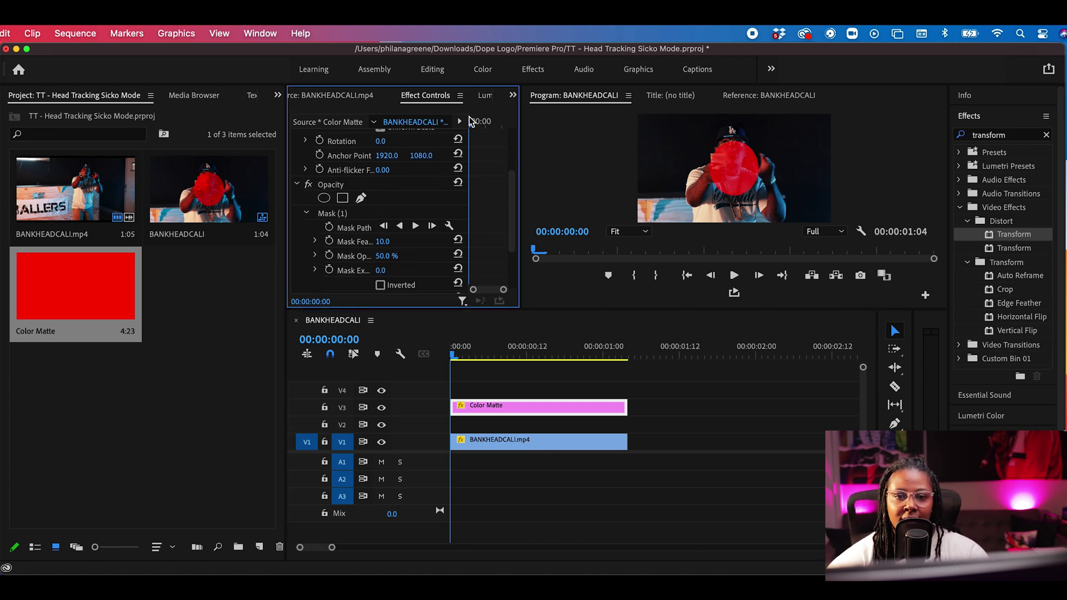
Move the color matte over the performer's face by setting its motion position to 1880, 669.
scroll(418, 250, "up", 3)
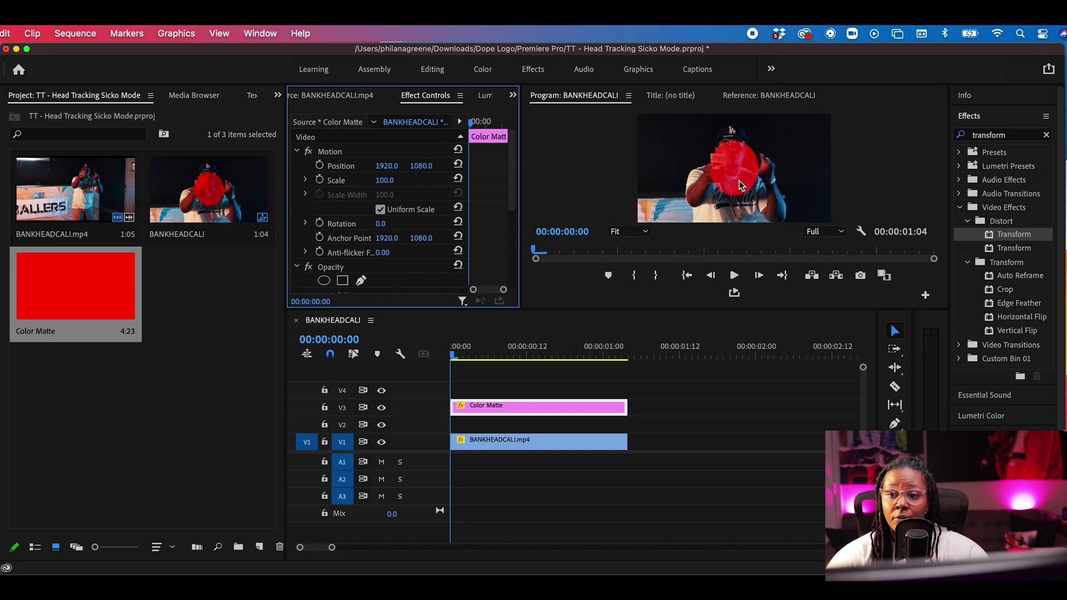
left_click_drag(435, 167, 379, 171)
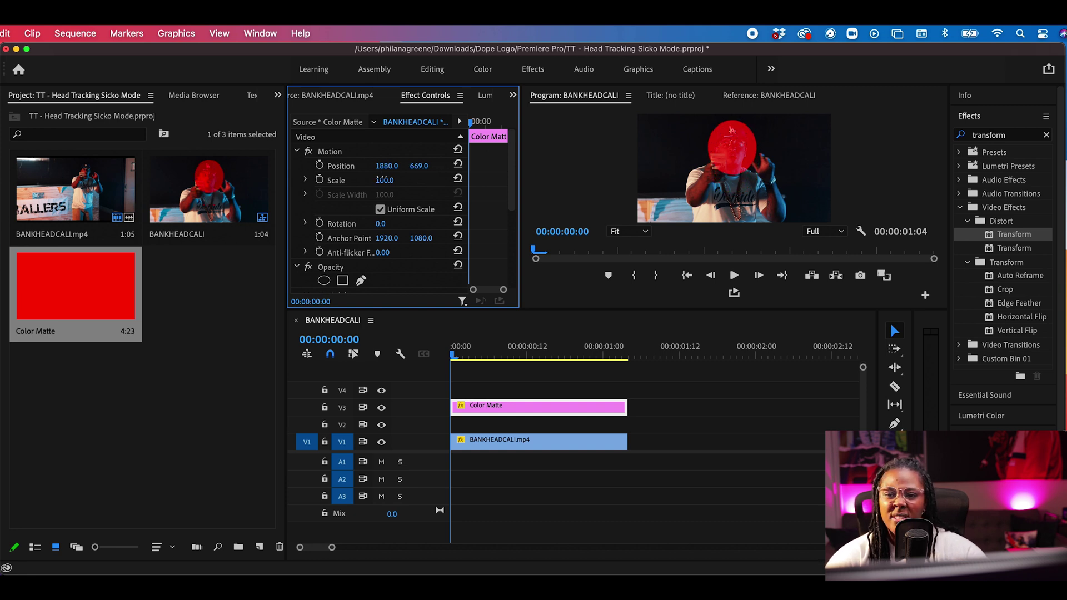
left_click_drag(423, 171, 426, 169)
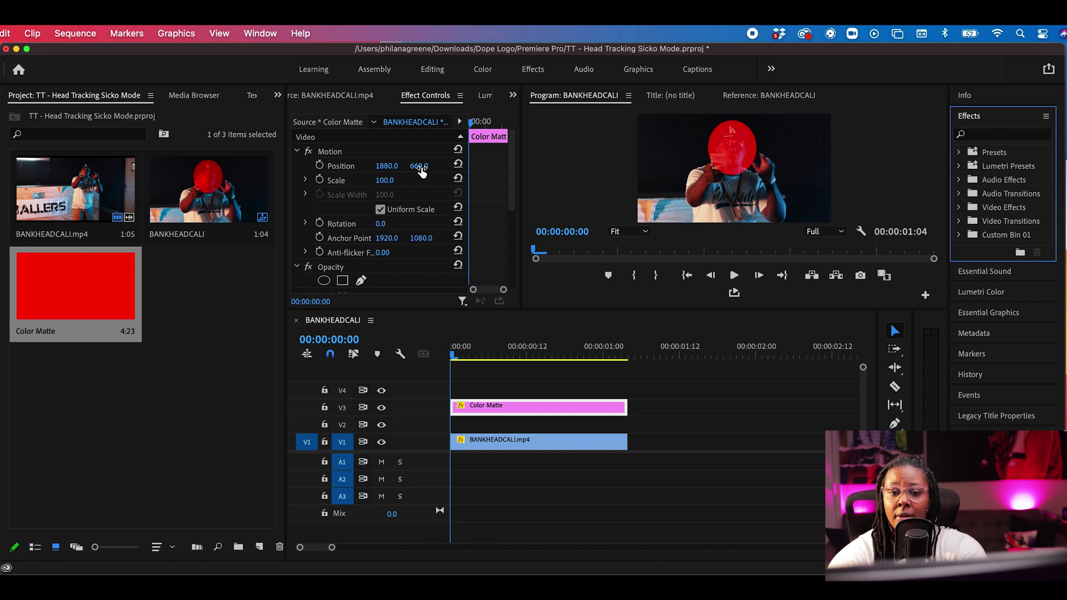
Find the Transform video effect under Distort and apply it to the BANKHEADCALI.mp4 clip on V1.
left_click(995, 133)
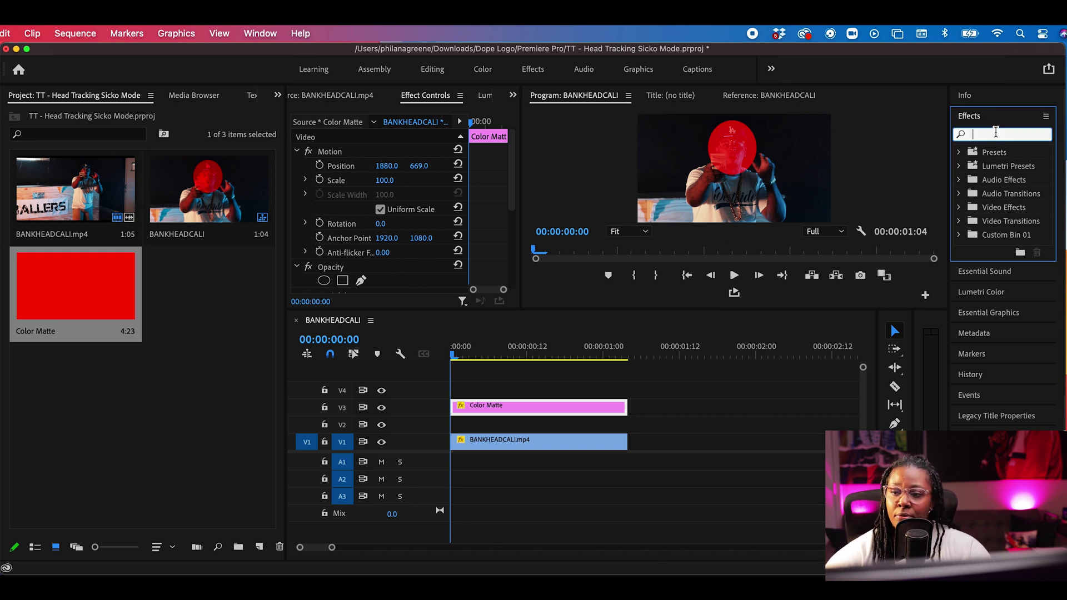
type("transfrom")
key("BackSpace")
type("orm")
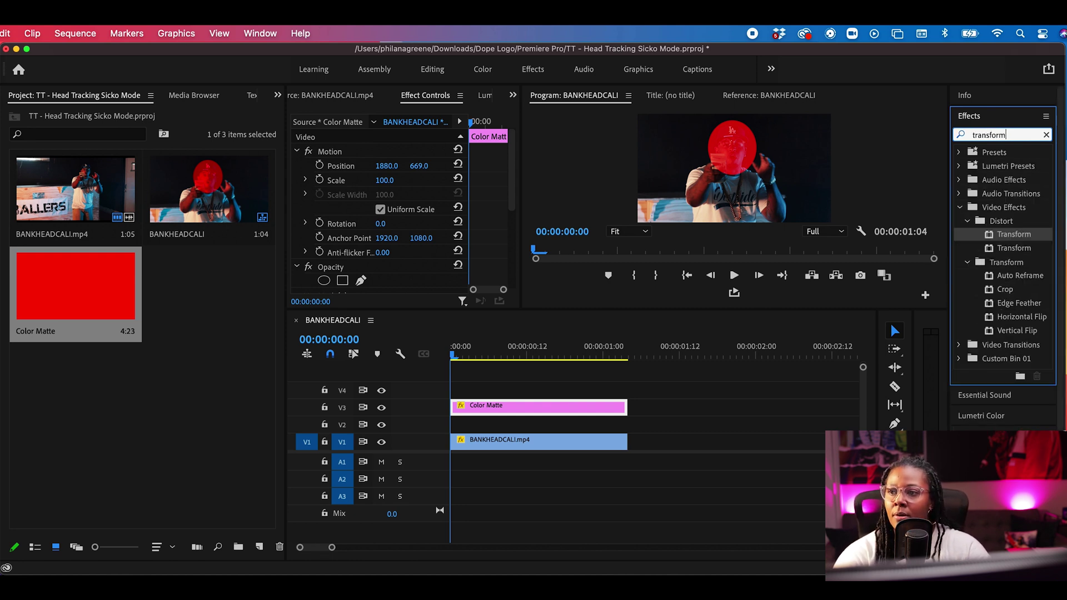
left_click_drag(1014, 234, 531, 441)
Start keyframing the Transform effect's position on the BANKHEADCALI.mp4 clip at 00:00:00:00.
left_click(481, 441)
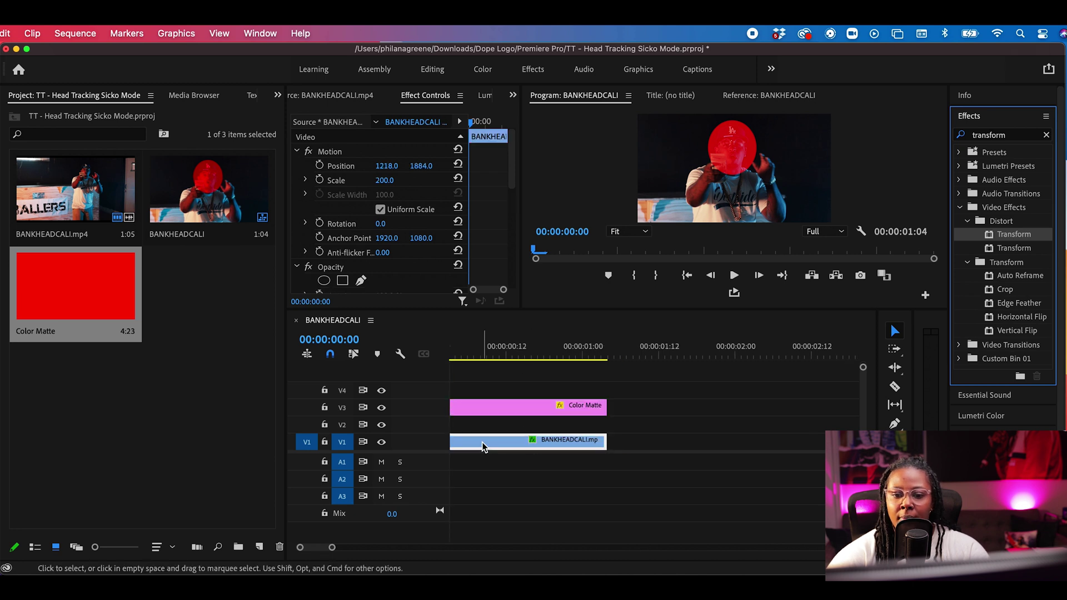
left_click(464, 291)
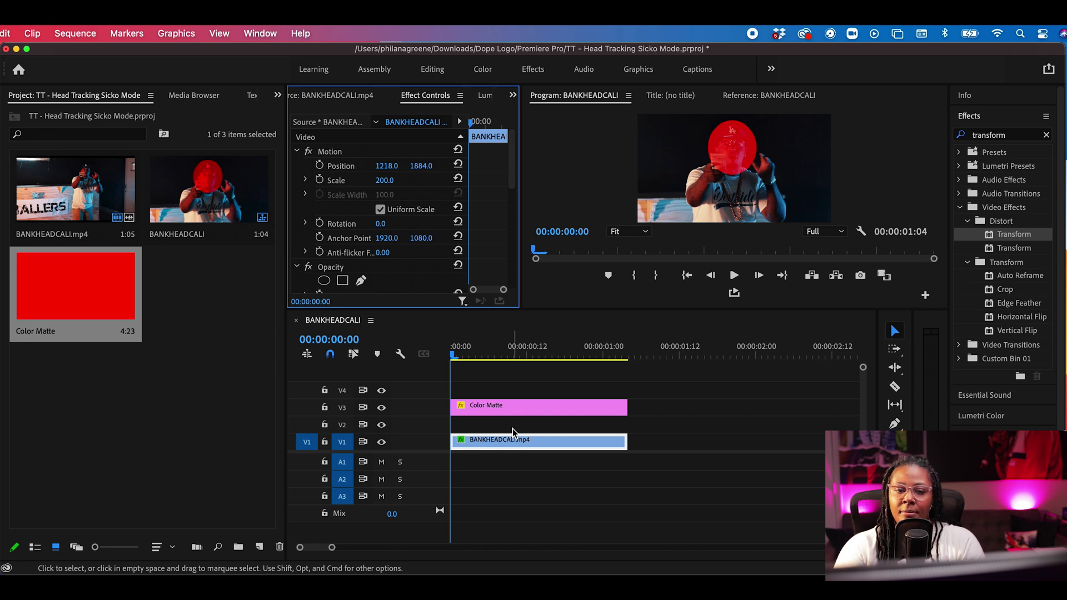
scroll(385, 236, "down", 5)
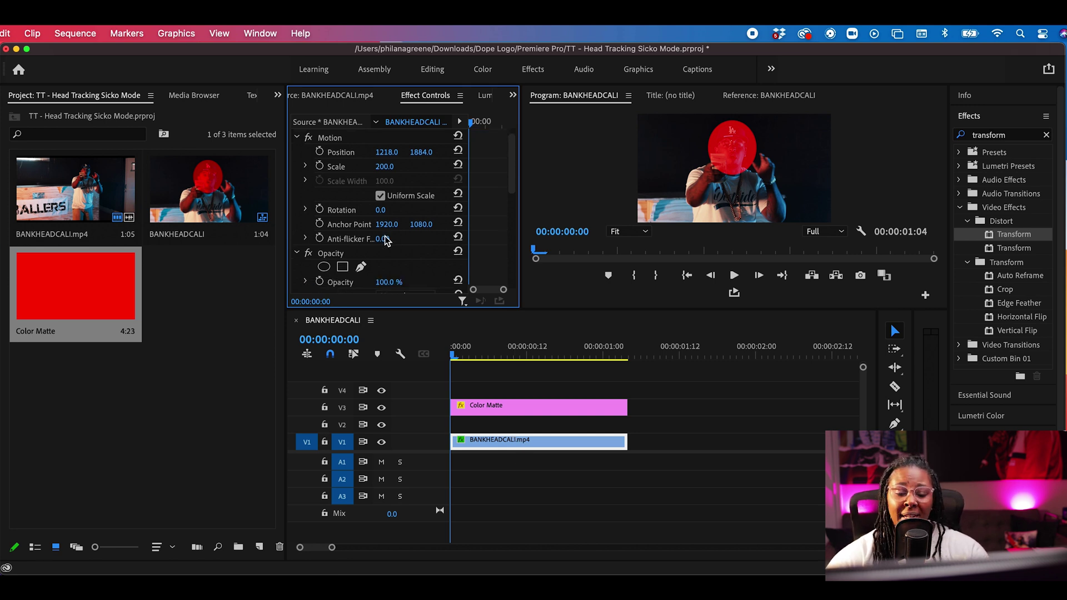
scroll(386, 245, "down", 5)
scroll(367, 236, "up", 3)
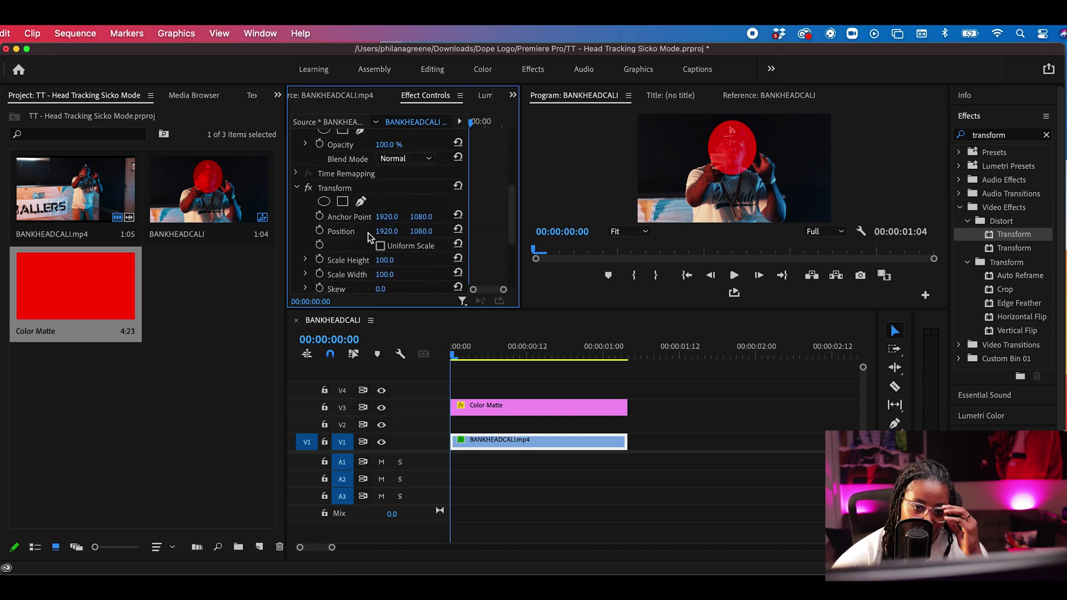
left_click(320, 231)
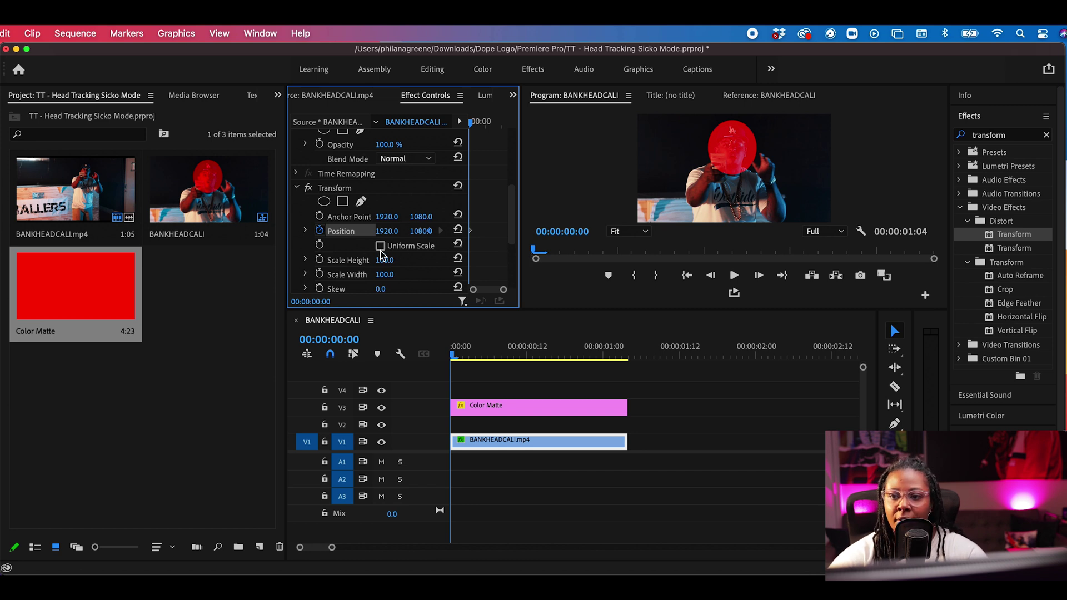
Keyframe the Transform position through frame 5 to keep the face under the red circle, reaching a horizontal value of 1989.
key("Right")
key("Right")
left_click_drag(388, 231, 425, 231)
key("Right")
key("Right")
key("Right")
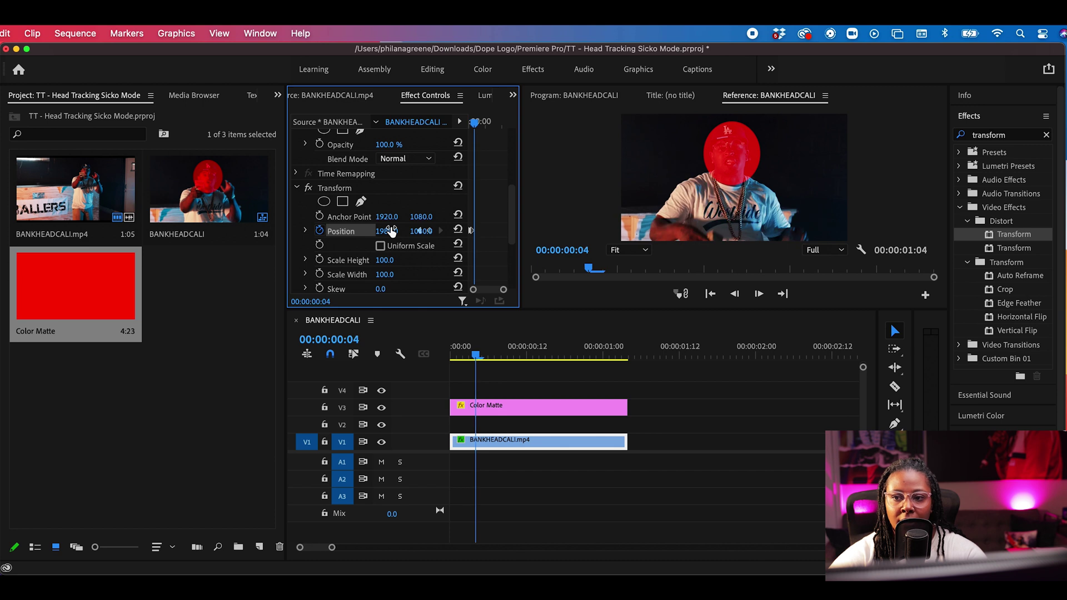
left_click_drag(419, 231, 455, 231)
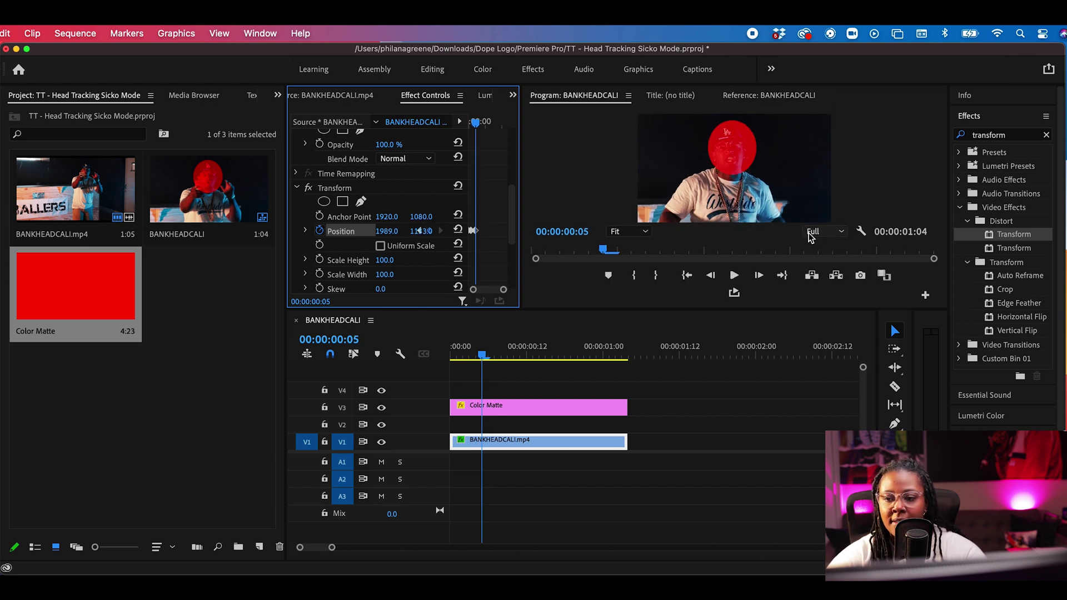
Continue keyframing the Transform position through frame 10, realigning the performer's face with the red circle.
left_click_drag(386, 231, 426, 231)
key("Right")
key("Right")
key("Right")
left_click_drag(386, 231, 421, 231)
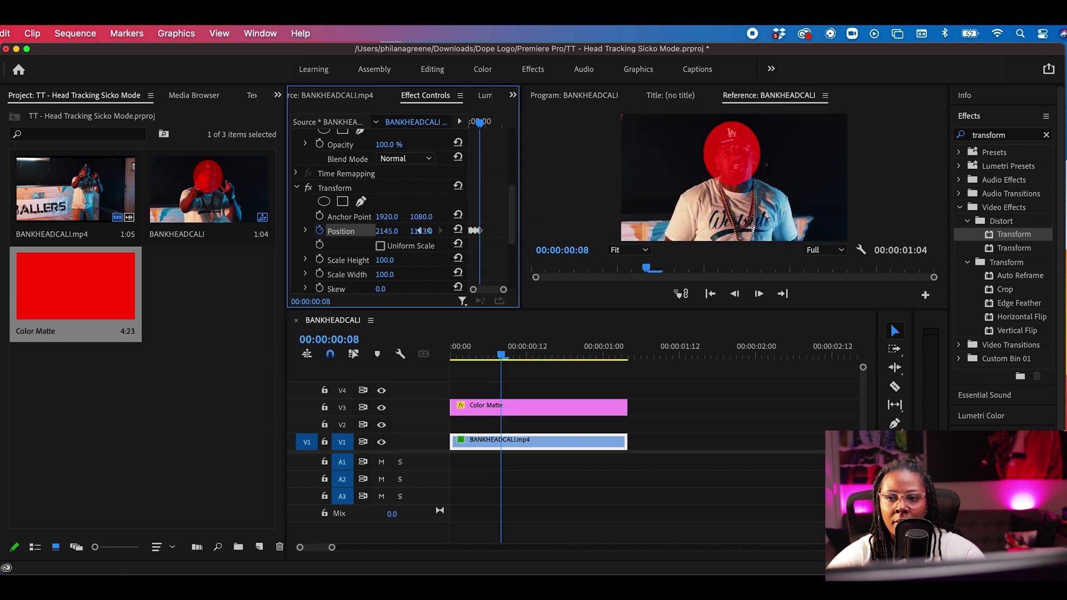
key("Right")
key("Right")
left_click_drag(389, 231, 421, 231)
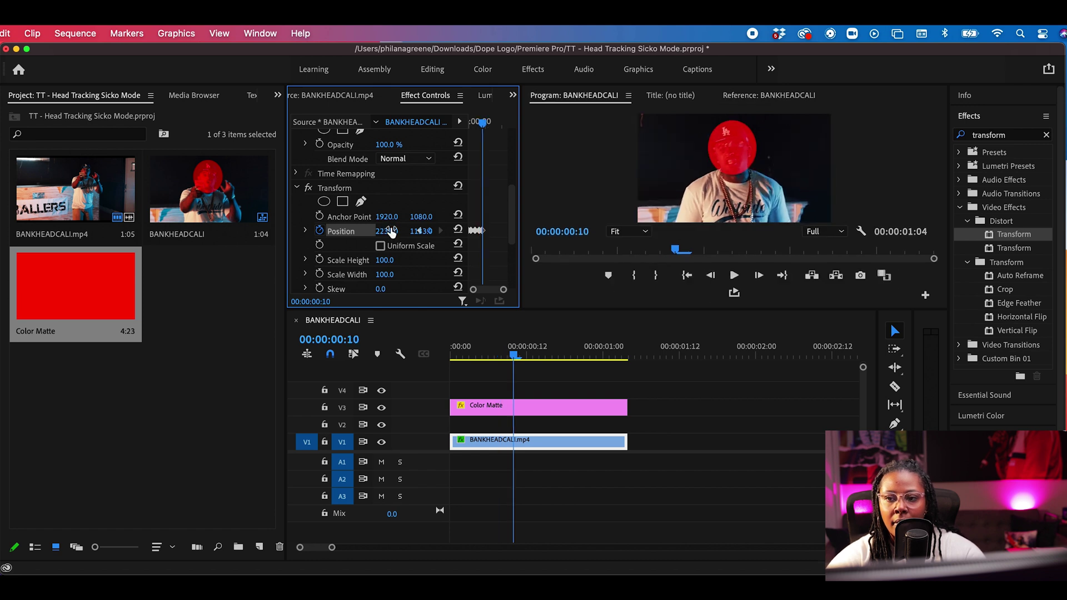
Keyframe the Transform position from frame 11 through frame 15 to follow the face, reaching a horizontal value of 2642.
key("Right")
key("Right")
left_click_drag(385, 231, 420, 233)
key("Right")
key("Right")
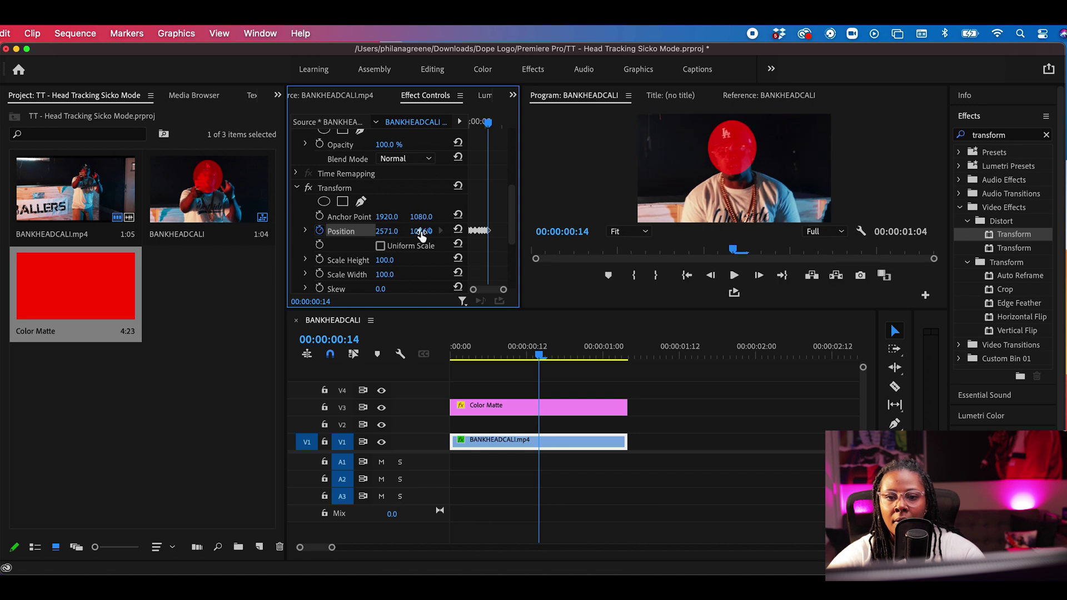
key("Right")
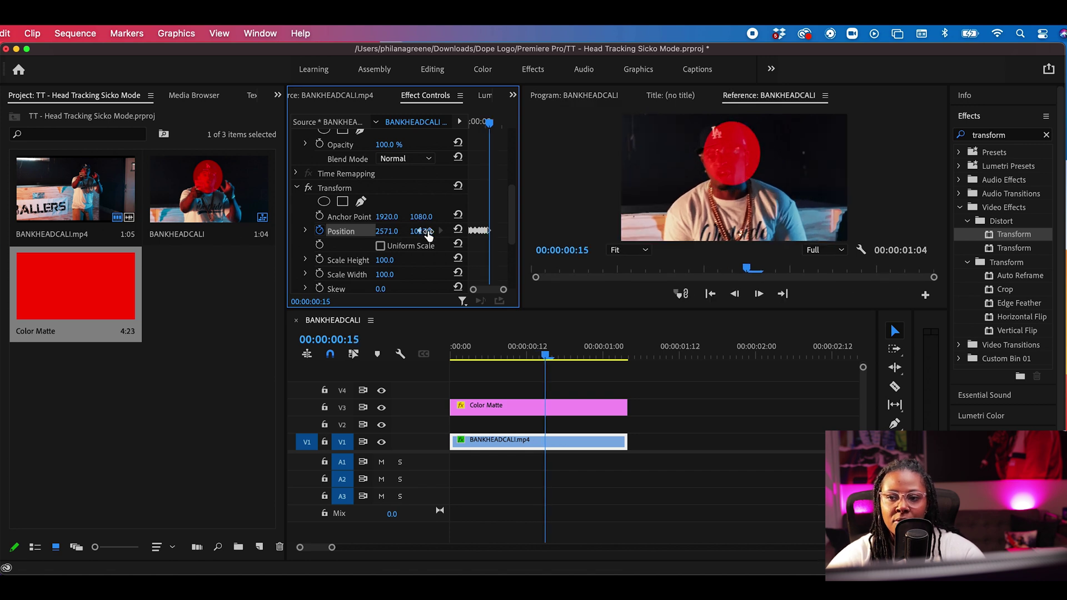
left_click_drag(386, 231, 419, 231)
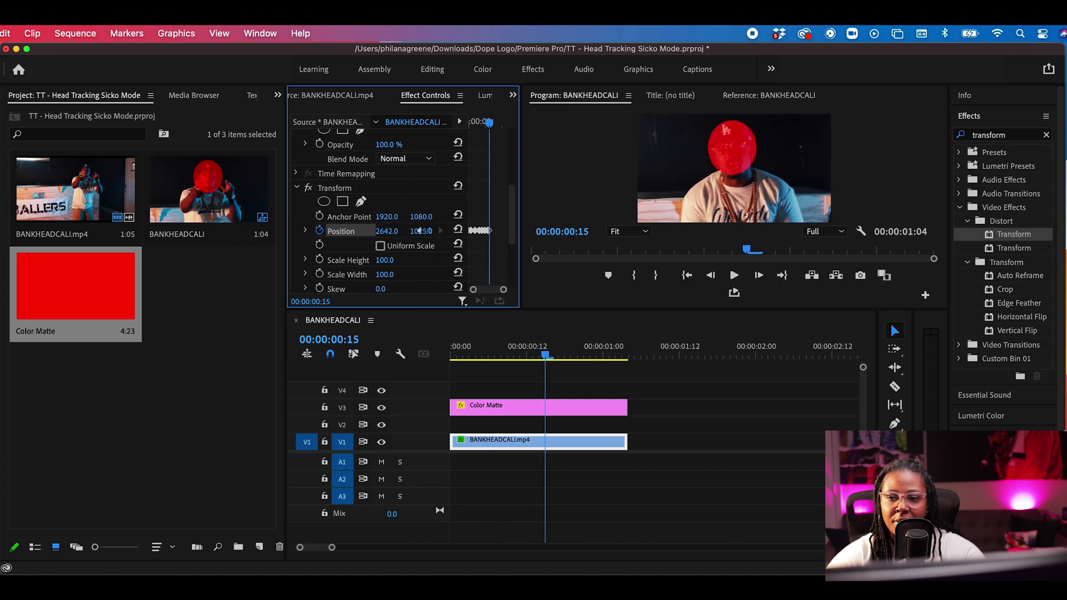
Keyframe the Transform position from frame 16 through 00:00:01:00 to follow the face, reaching a horizontal value of 3048.
key("Right")
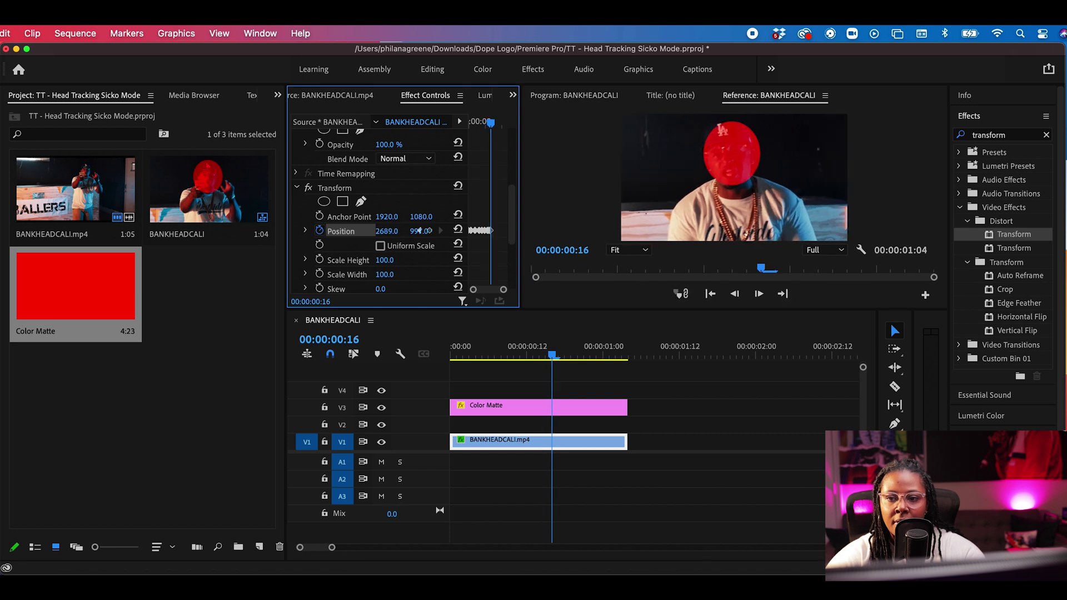
key("Right")
left_click_drag(391, 233, 420, 231)
key("Right")
key("Right")
key("Right")
key("Right")
key("Right")
key("Right")
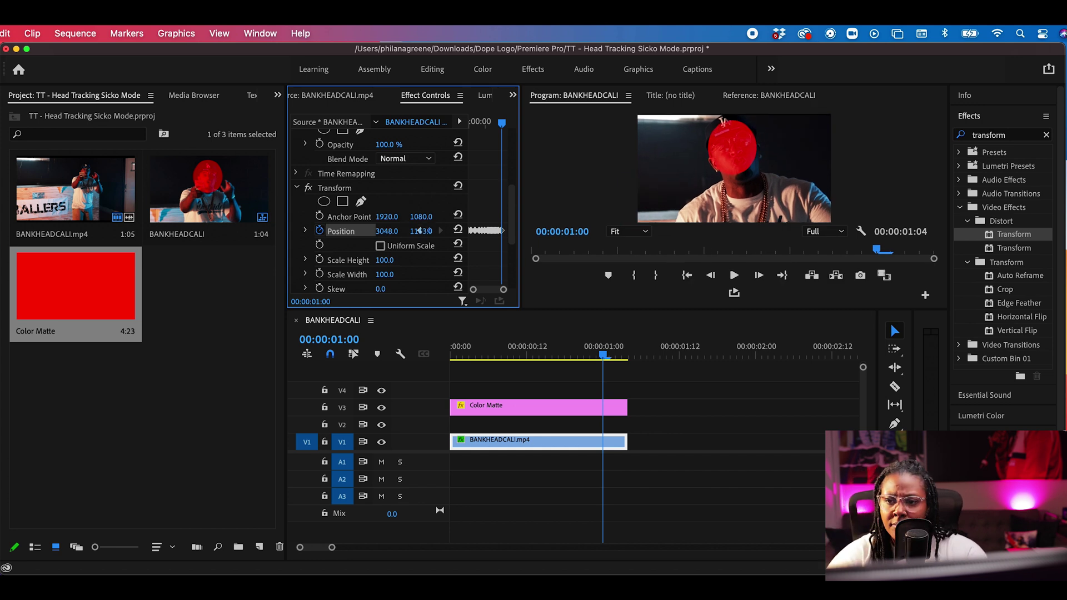
Finish keyframing the Transform position frame by frame from 00:00:01:00 to the end of the clip at 00:00:01:04.
key("Right")
key("Right")
key("Right")
key("Right")
key("Right")
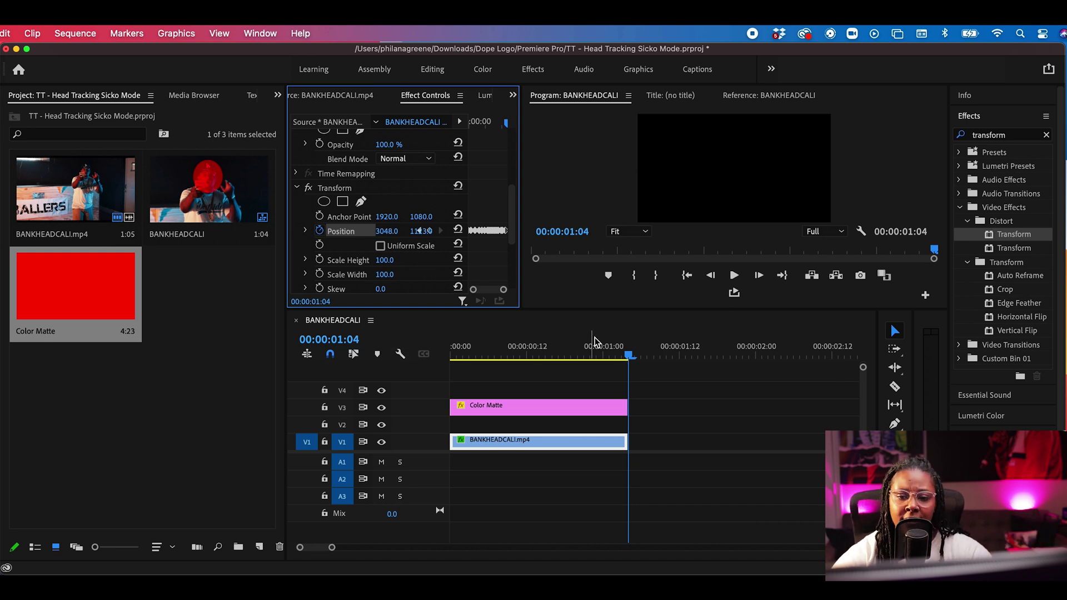
Return to the start of the sequence and hide the Color Matte track V3.
left_click(406, 396)
key("Home")
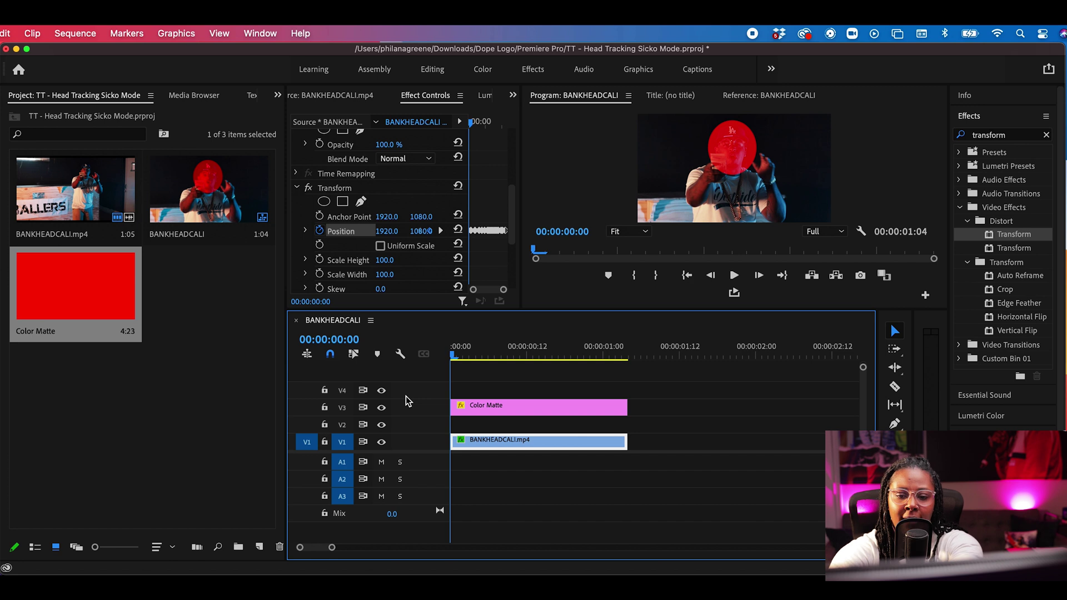
left_click(381, 407)
left_click(382, 408)
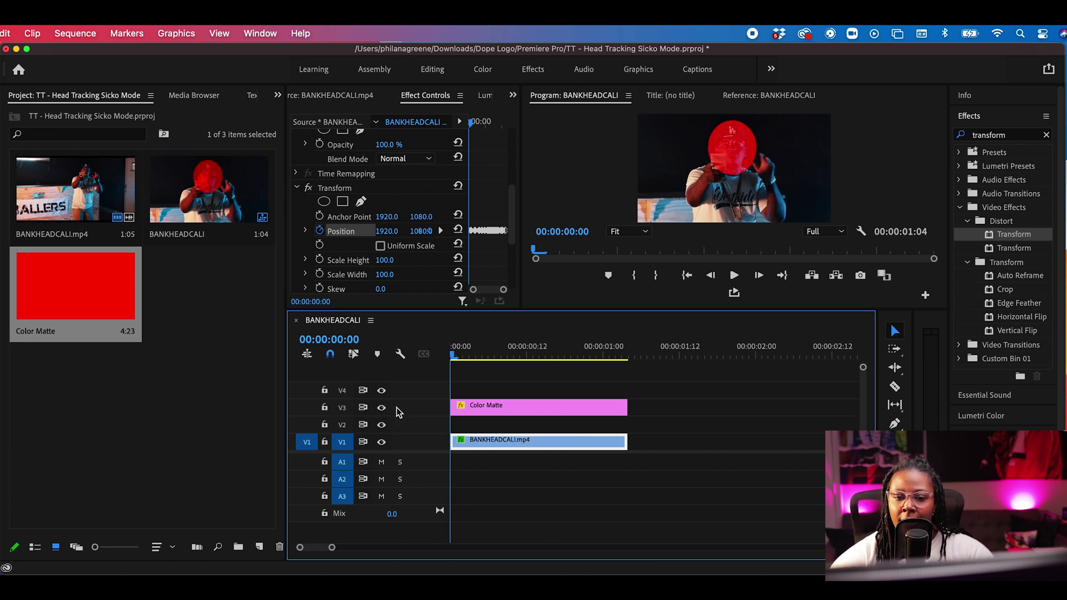
left_click(522, 405)
left_click(382, 409)
left_click(382, 408)
left_click(382, 409)
left_click(382, 408)
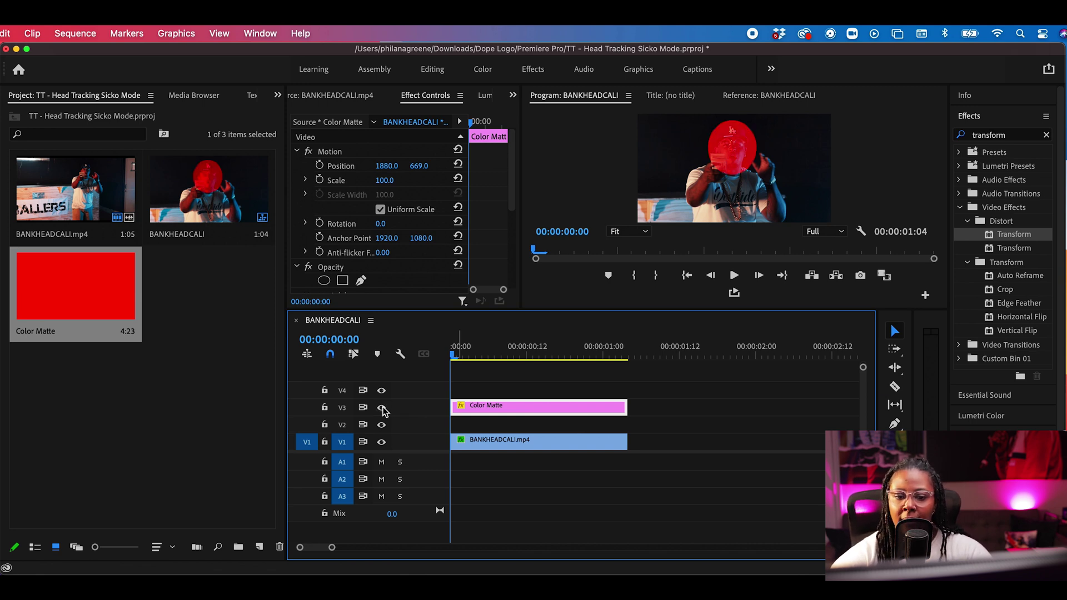
left_click(382, 408)
Disable the Transform effect's composition shutter angle on BANKHEADCALI.mp4, set its Shutter Angle to 360, and play back the motion blur.
scroll(369, 254, "down", 3)
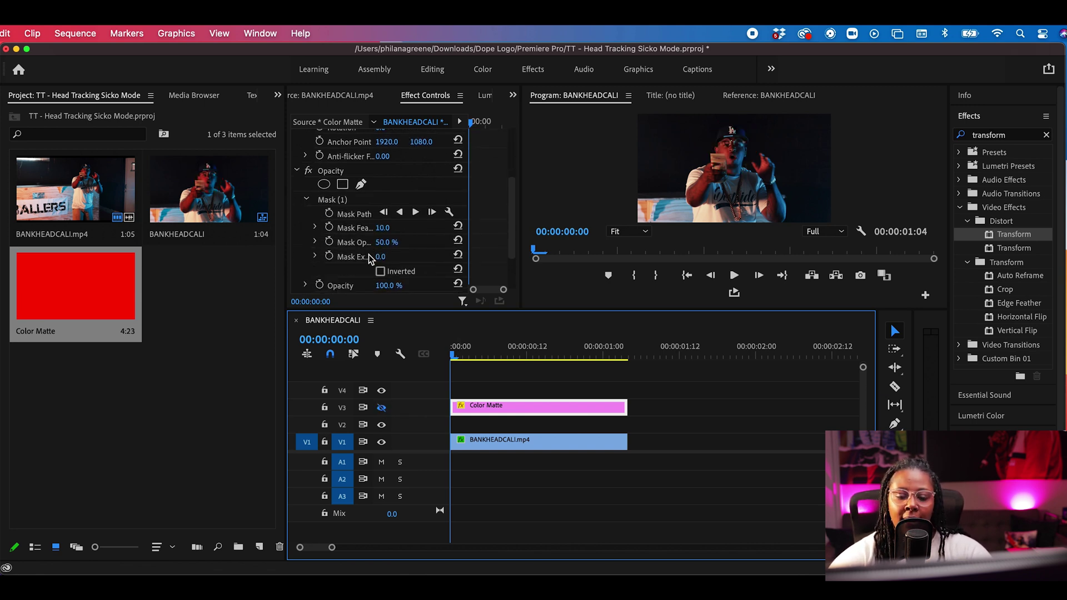
scroll(368, 255, "down", 2)
left_click(496, 438)
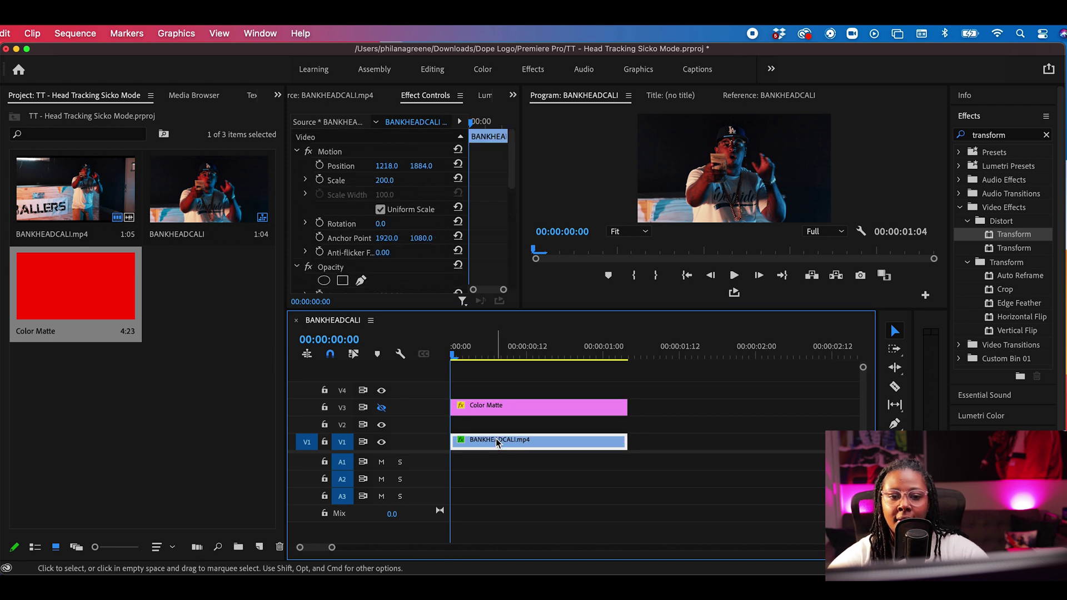
scroll(349, 235, "down", 3)
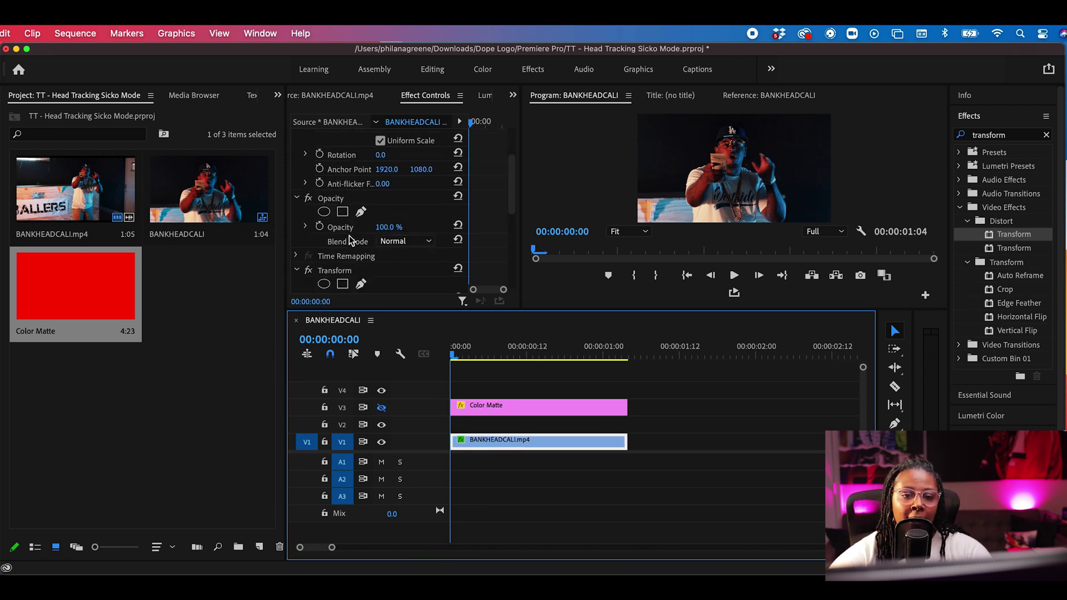
scroll(349, 235, "down", 1)
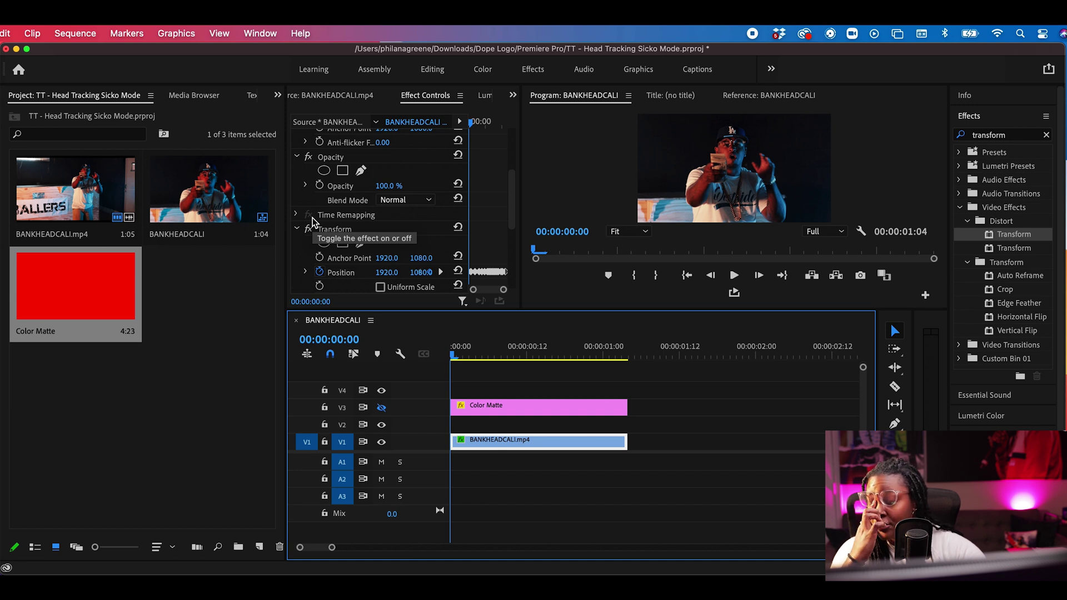
scroll(312, 222, "up", 4)
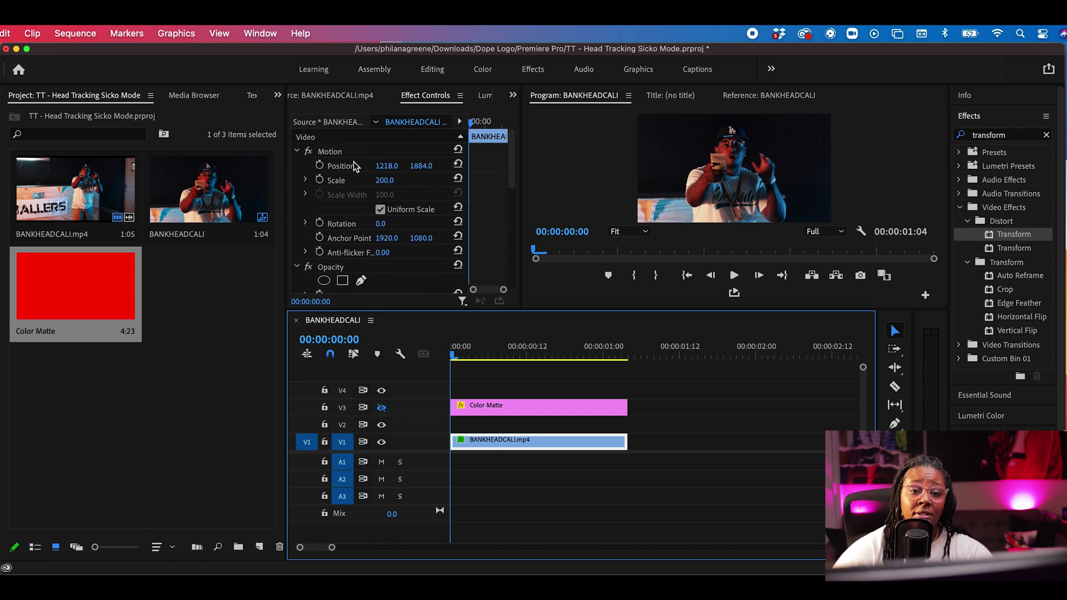
scroll(349, 201, "down", 5)
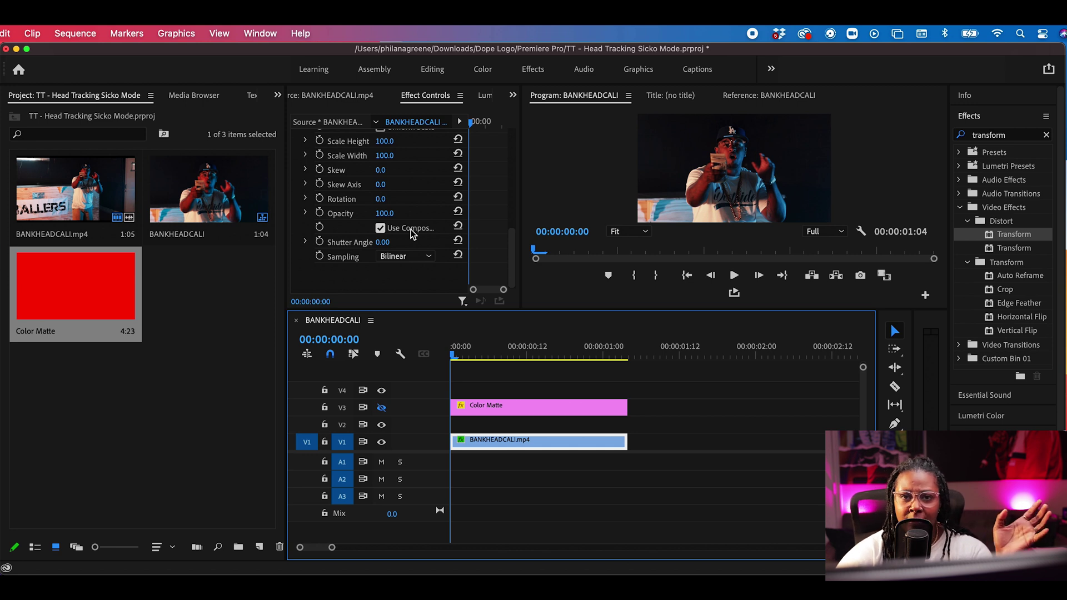
left_click(380, 228)
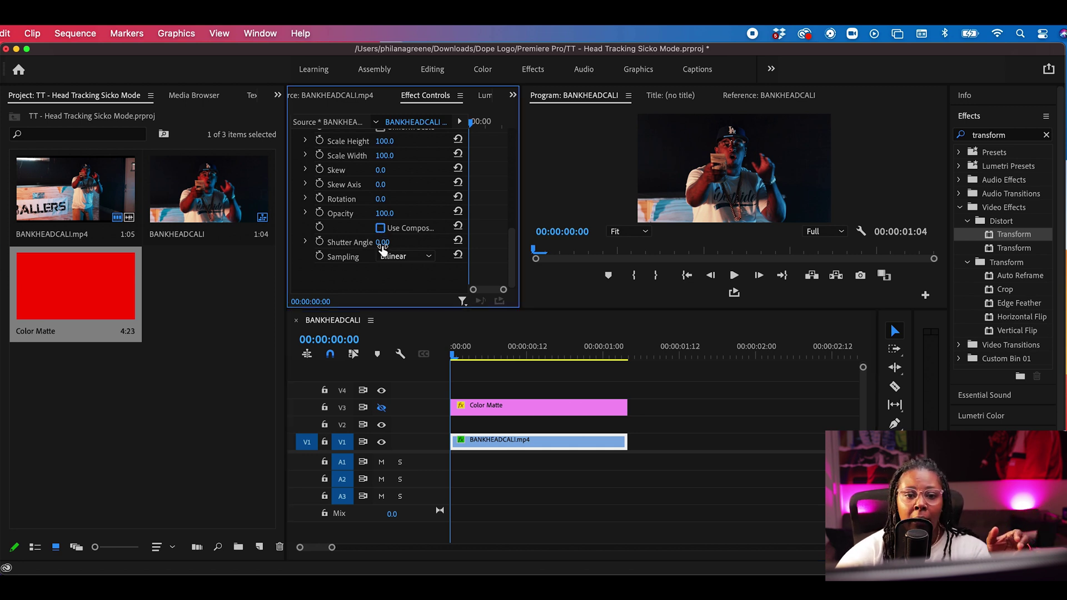
left_click(385, 242)
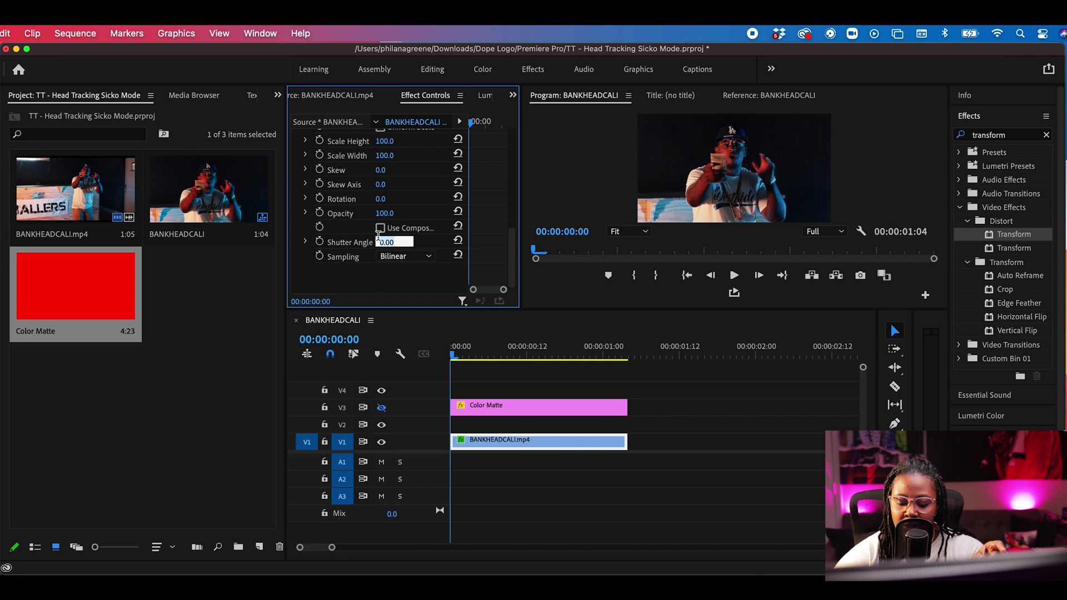
key("Return")
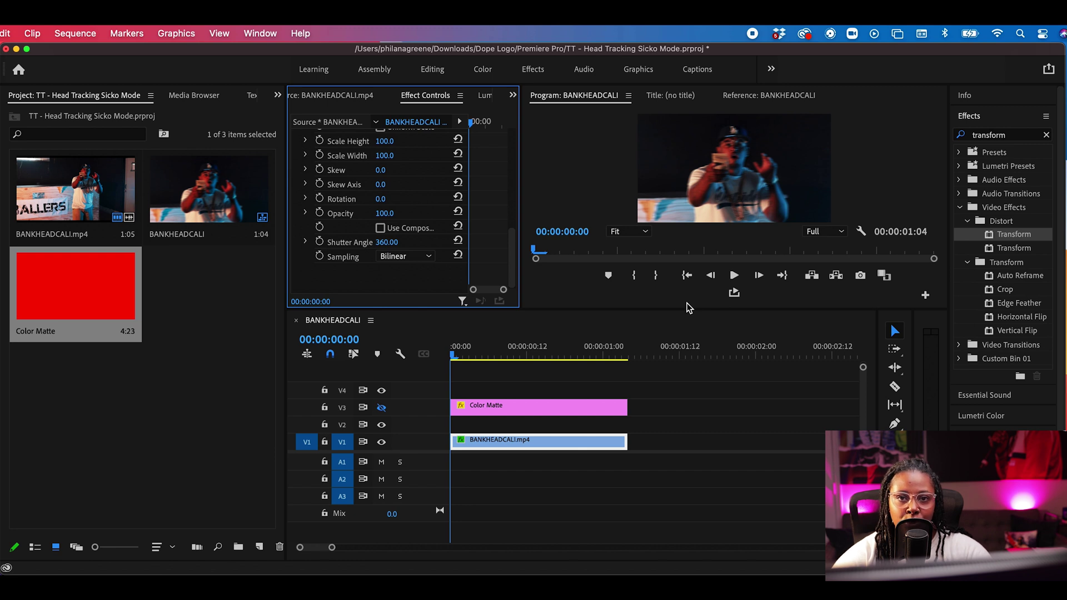
left_click(498, 373)
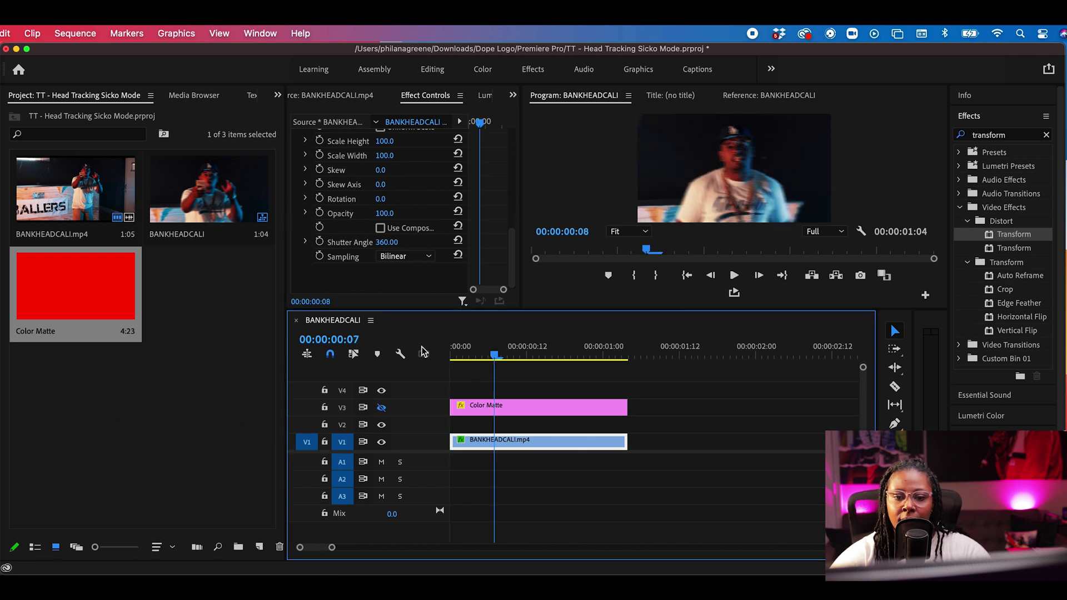
key("space")
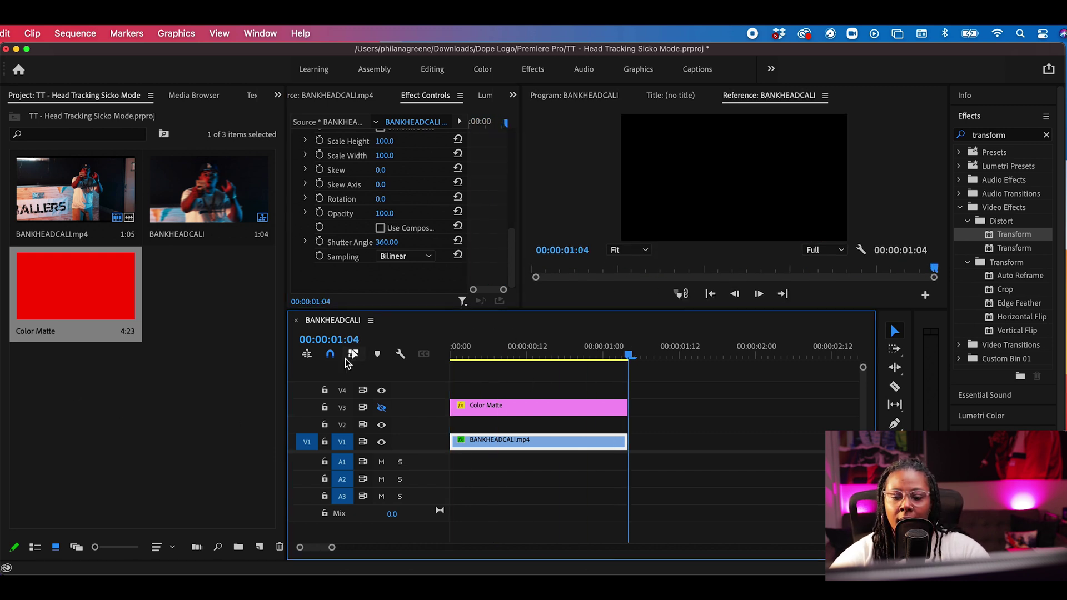
Add the original BANKHEADCALI.mp4 video without audio to V1 at 00:00:01:11 and play it for comparison.
double_click(71, 191)
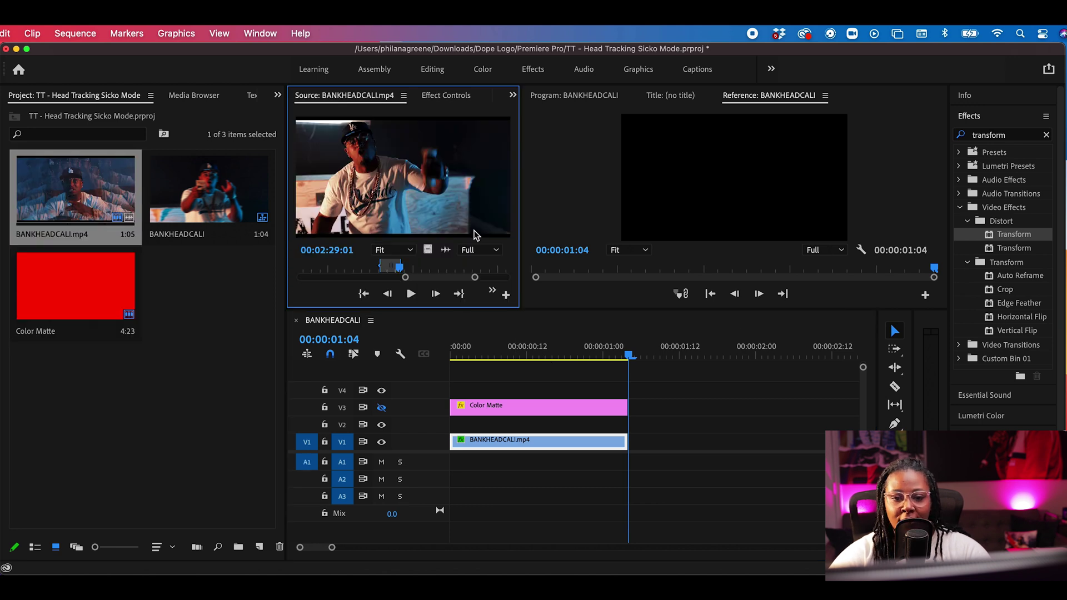
left_click_drag(426, 251, 678, 439)
scroll(696, 395, "right", 2)
left_click(572, 354)
key("space")
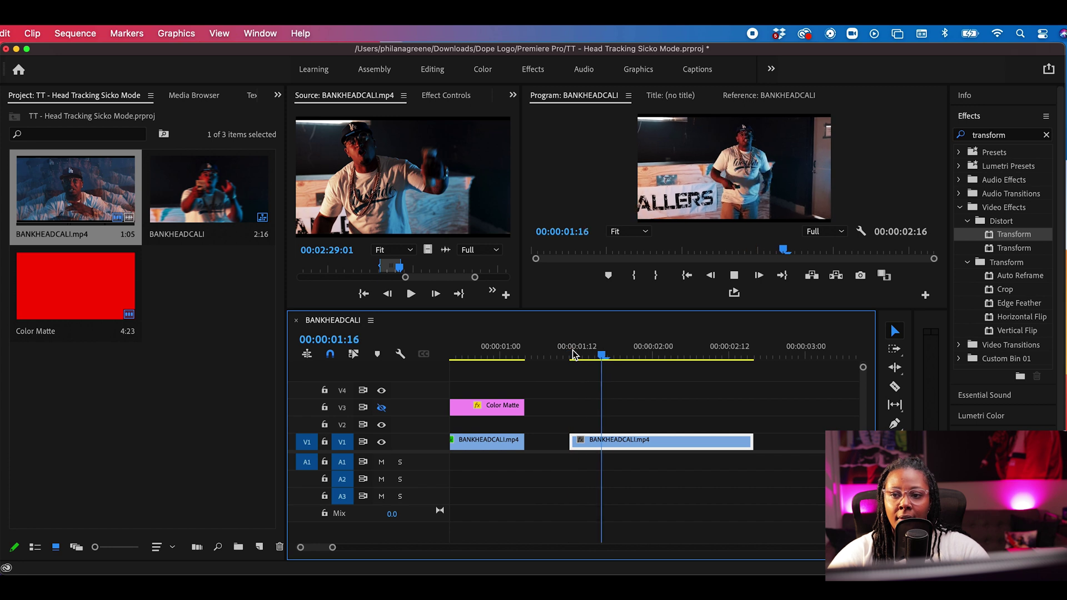
left_click(572, 354)
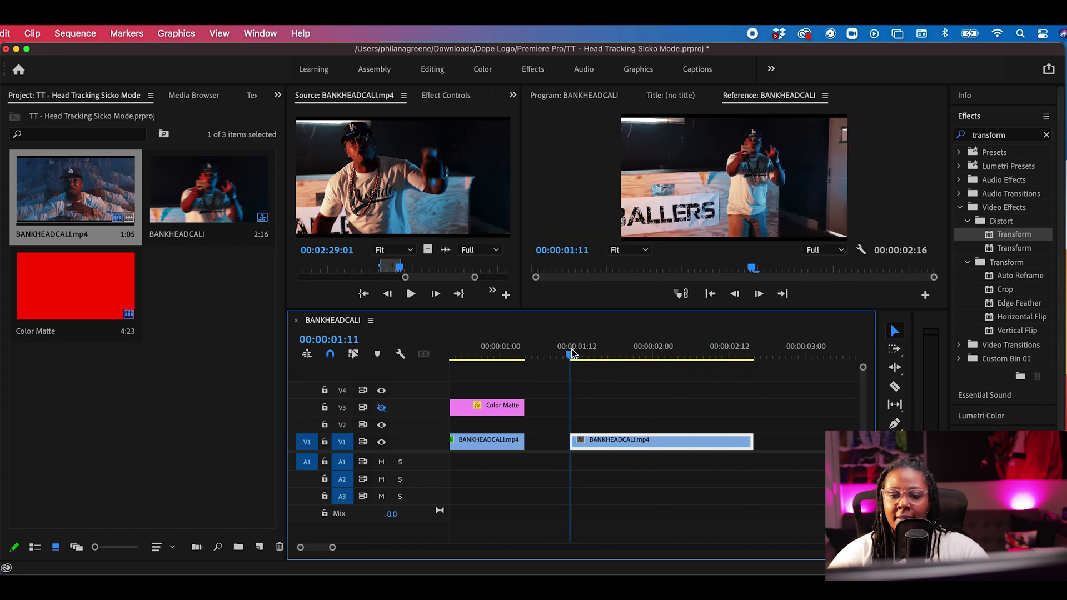
key("space")
left_click(565, 354)
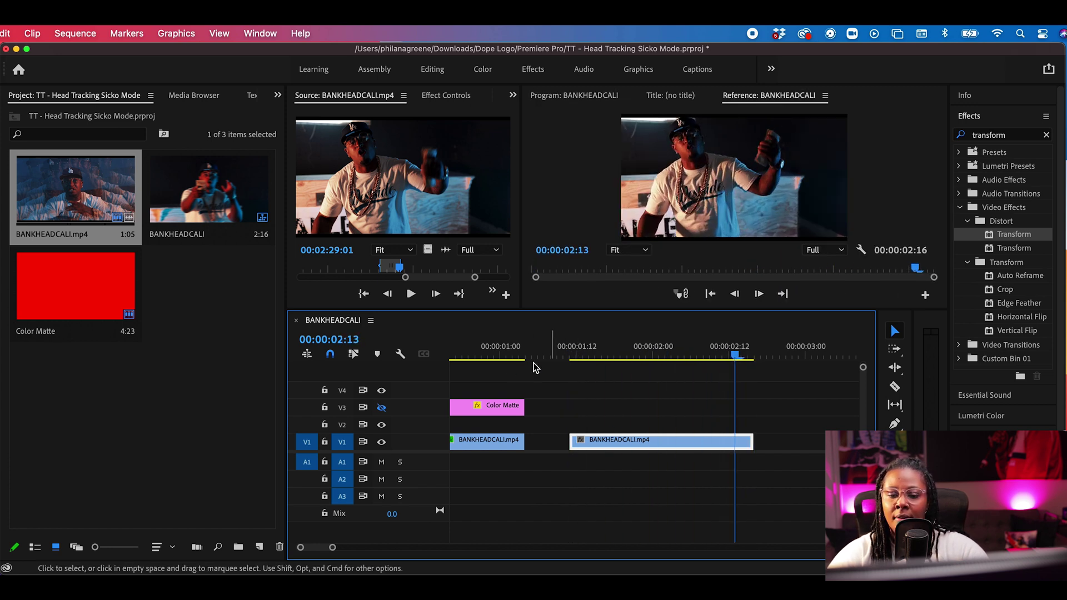
Replay the sequence from the start to compare the head-tracked clip with the untracked original.
left_click(505, 354)
key("Home")
key("space")
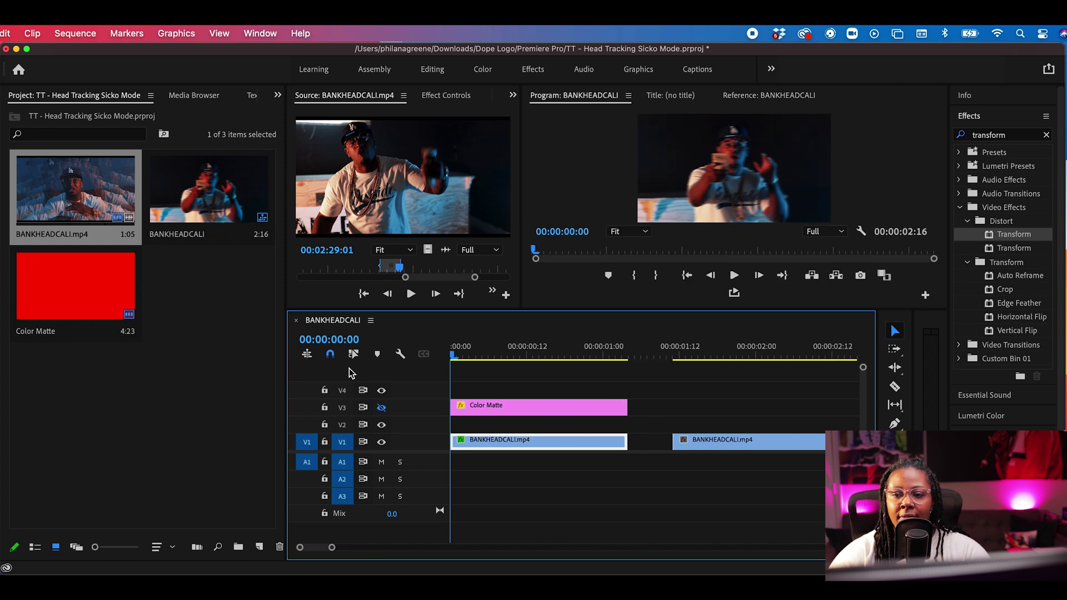
key("space")
key("Home")
key("space")
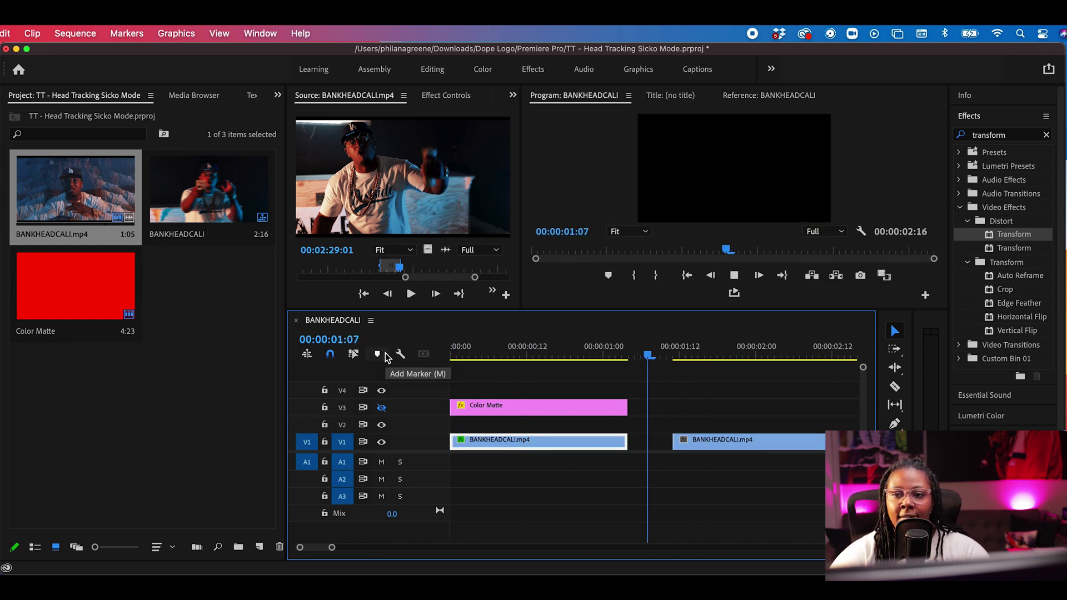
key("Home")
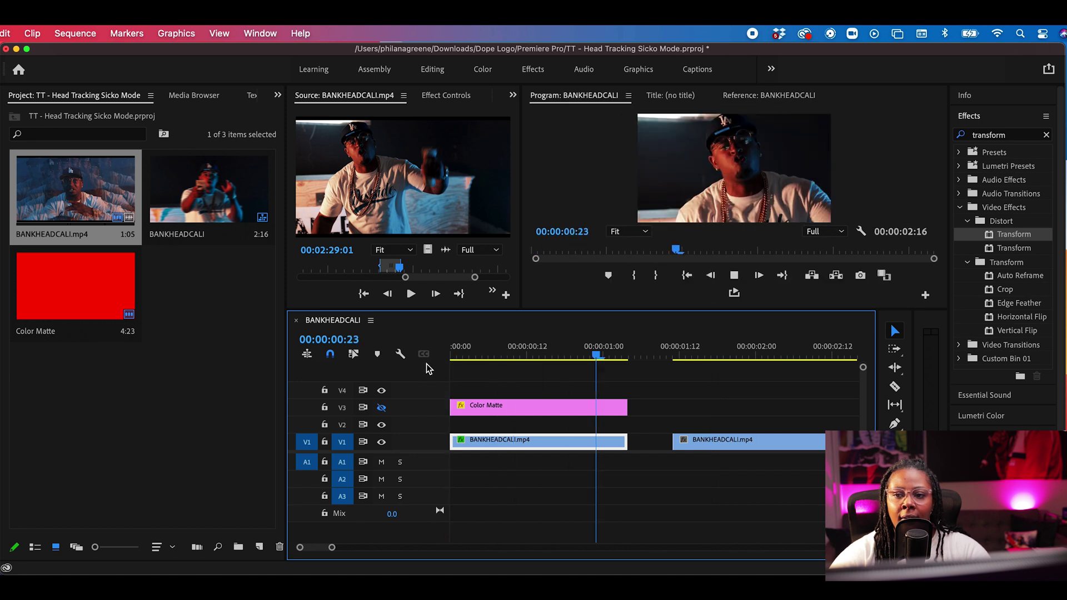
key("space")
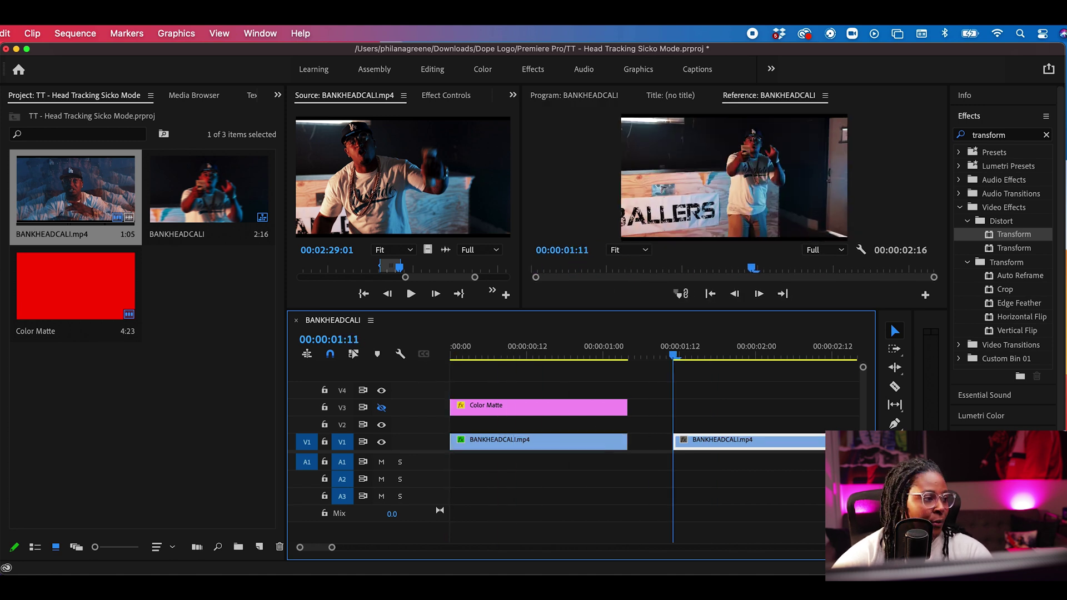
Switch to Finder and import manny practice.mp4 from the Desktop folder into the project.
key("super+Tab")
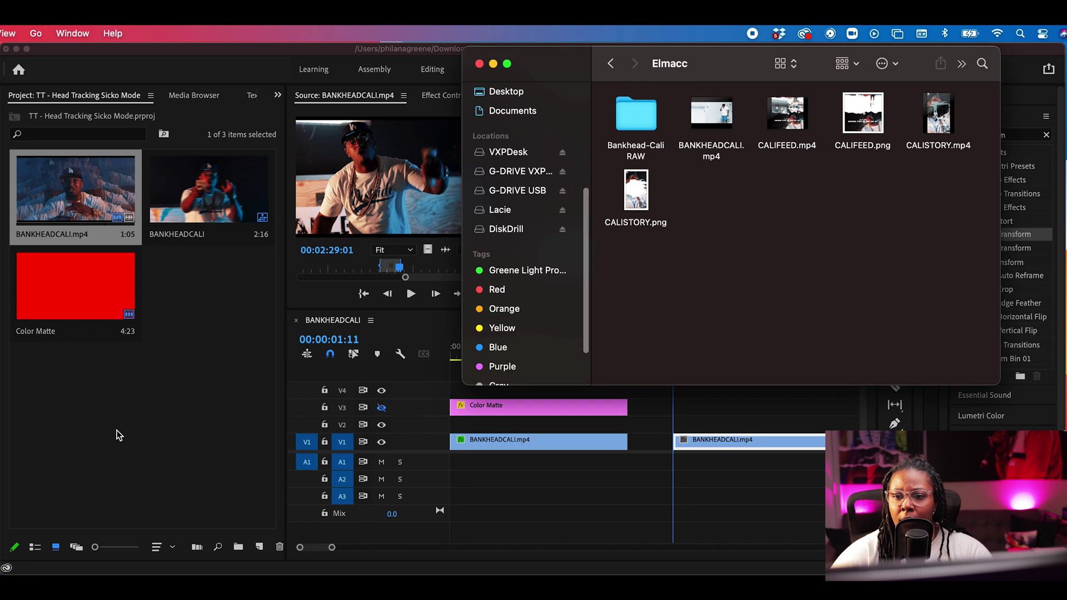
scroll(504, 212, "up", 3)
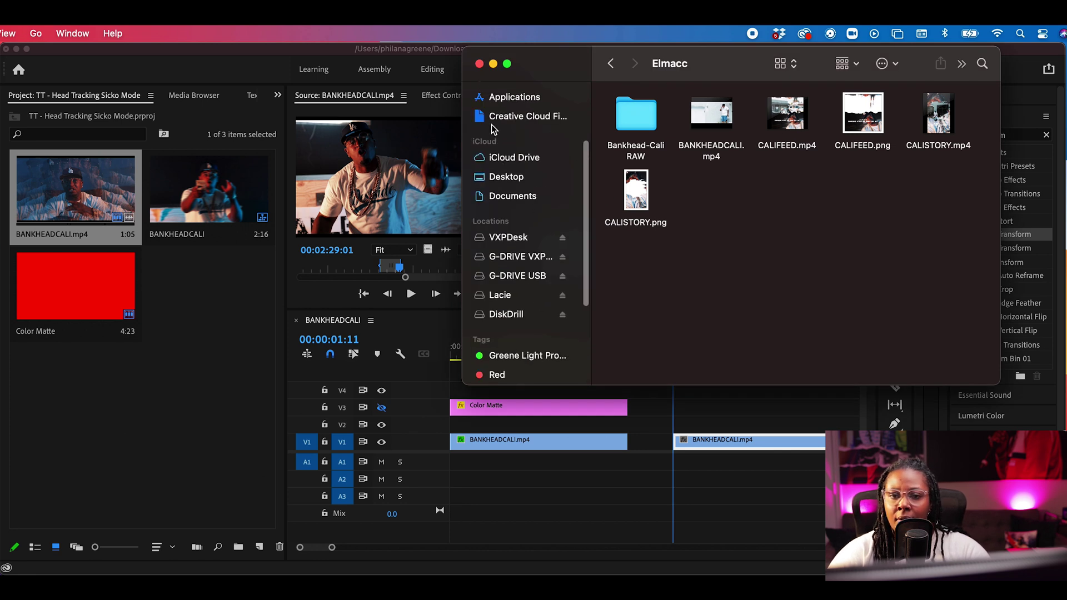
left_click(507, 176)
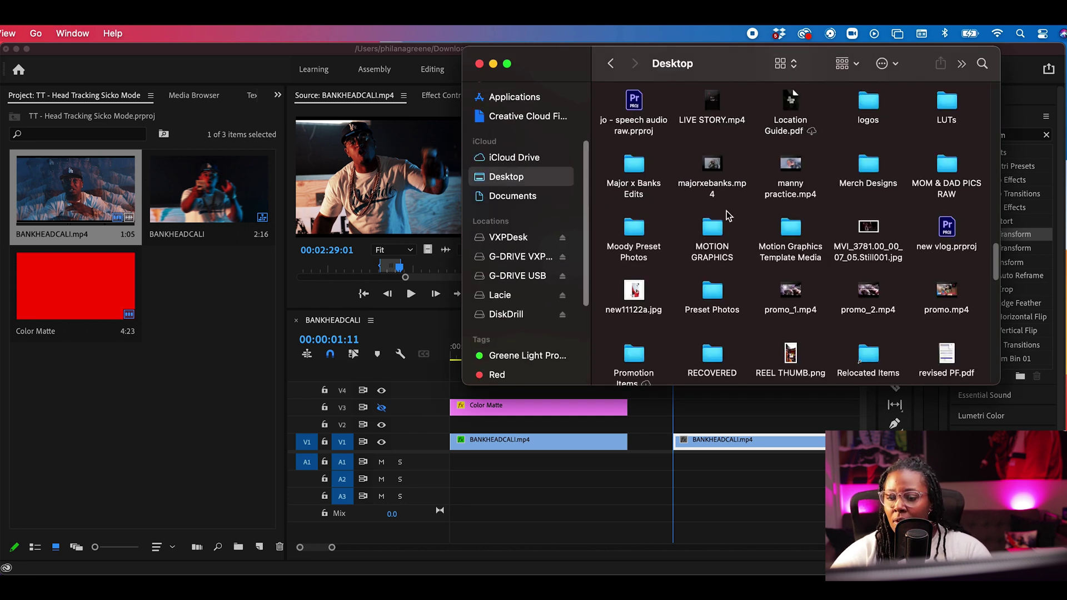
left_click_drag(799, 204, 206, 355)
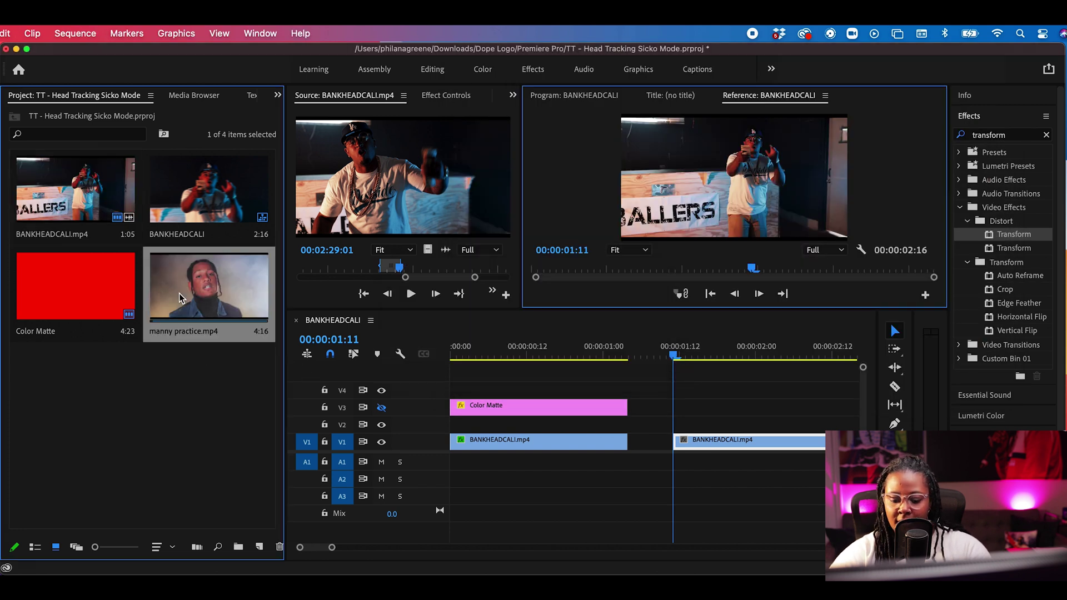
Import 1mannyprac.mp4 from Finder into the project in place of manny practice.mp4.
key("ctrl+Up")
left_click(925, 198)
scroll(900, 197, "up", 10)
left_click_drag(944, 236, 181, 357)
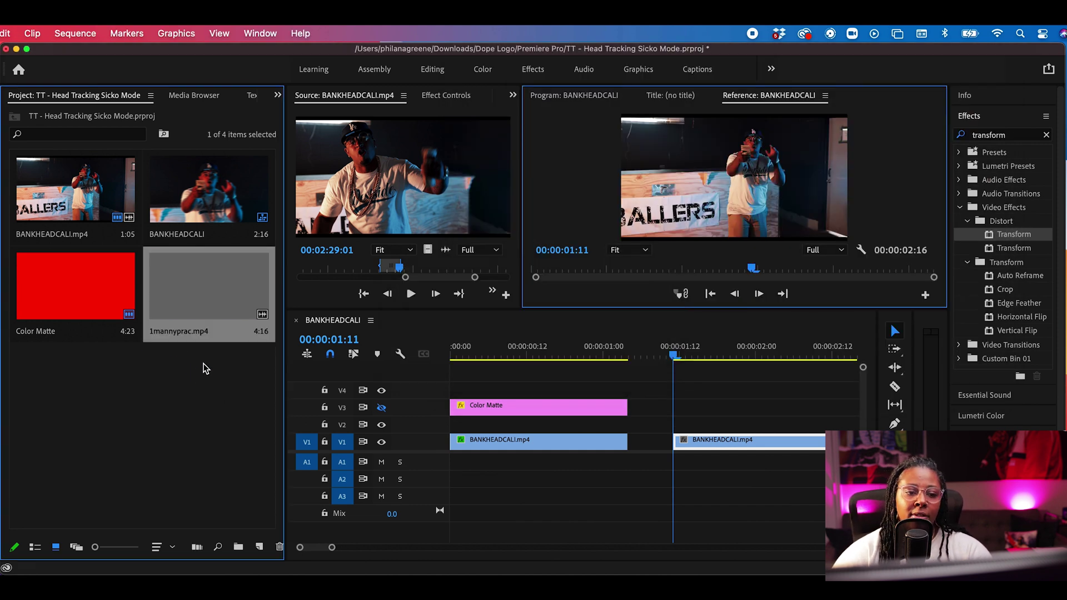
Replace the untracked BANKHEADCALI.mp4 clip in the timeline with 1mannyprac.mp4 and mute audio track A1.
scroll(414, 392, "down", 5)
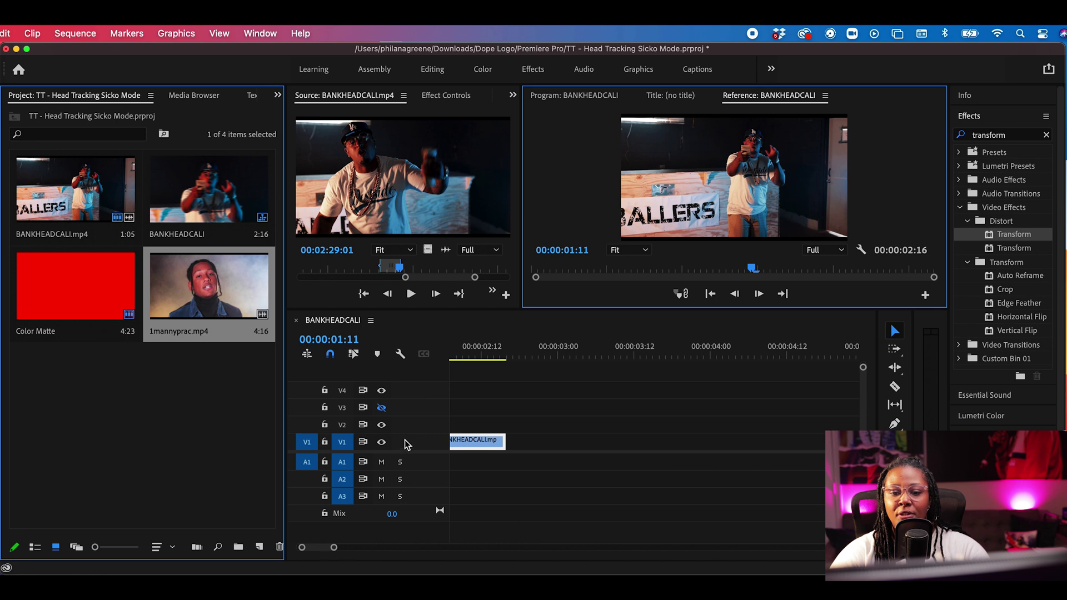
left_click(479, 443)
key("Delete")
left_click_drag(200, 314, 467, 453)
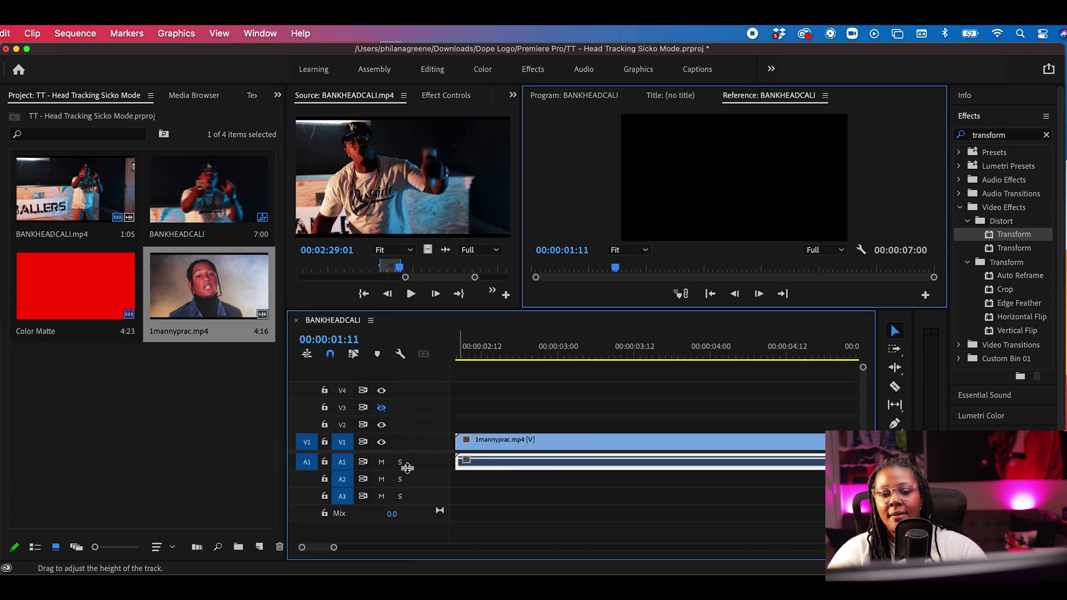
left_click(381, 462)
Play the 1mannyprac.mp4 clip from its start to review the subject's head movement.
scroll(517, 408, "up", 2)
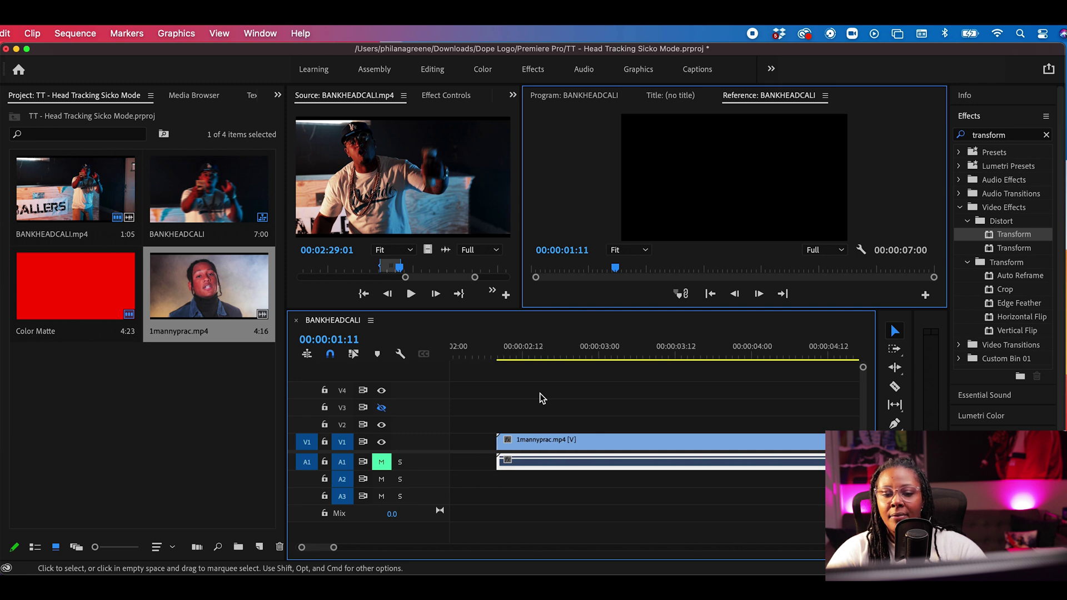
left_click(502, 350)
key("space")
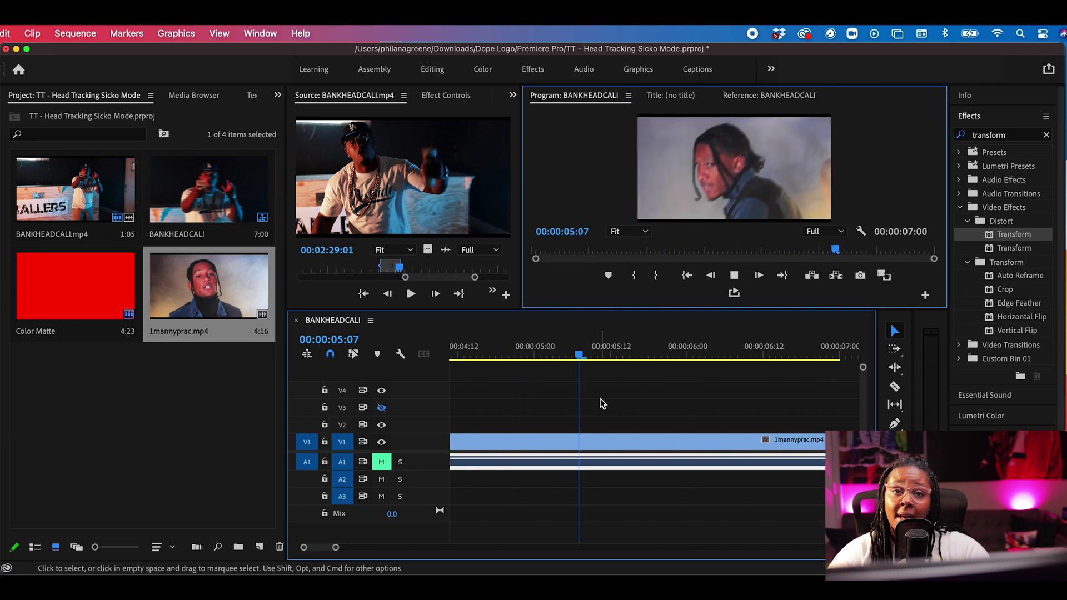
key("space")
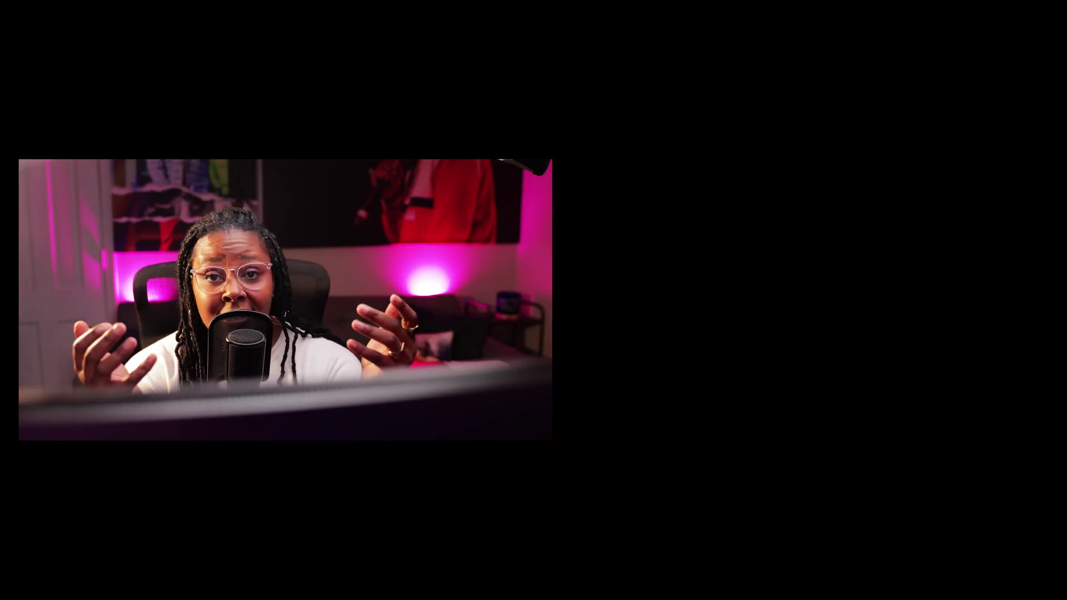